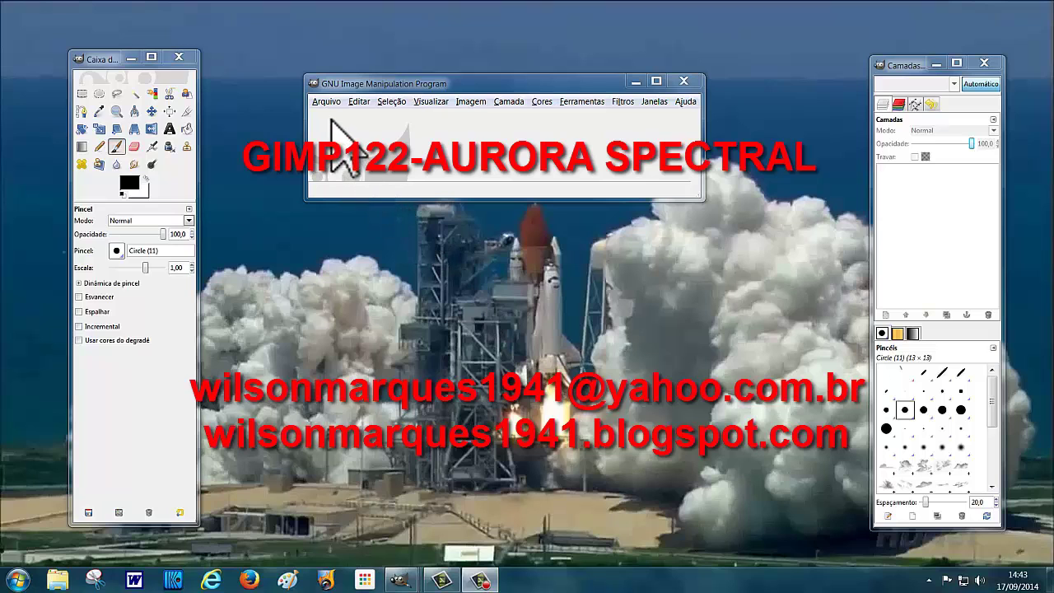
# - Create a new 1280 x 720 pixel image and place its window between the toolbox and the layers dock
pyautogui.click(326, 102)
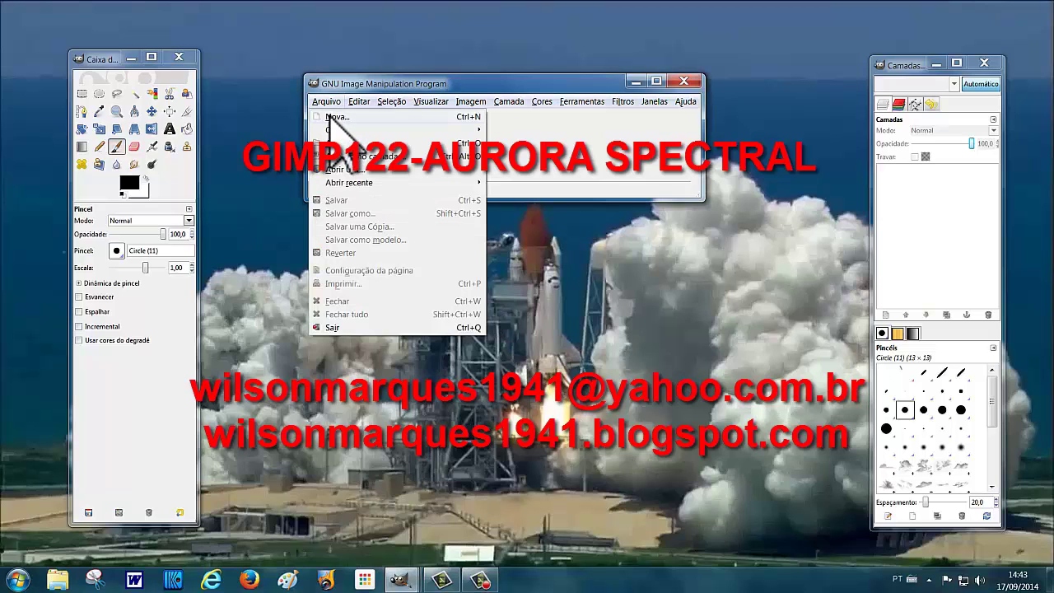
pyautogui.click(334, 116)
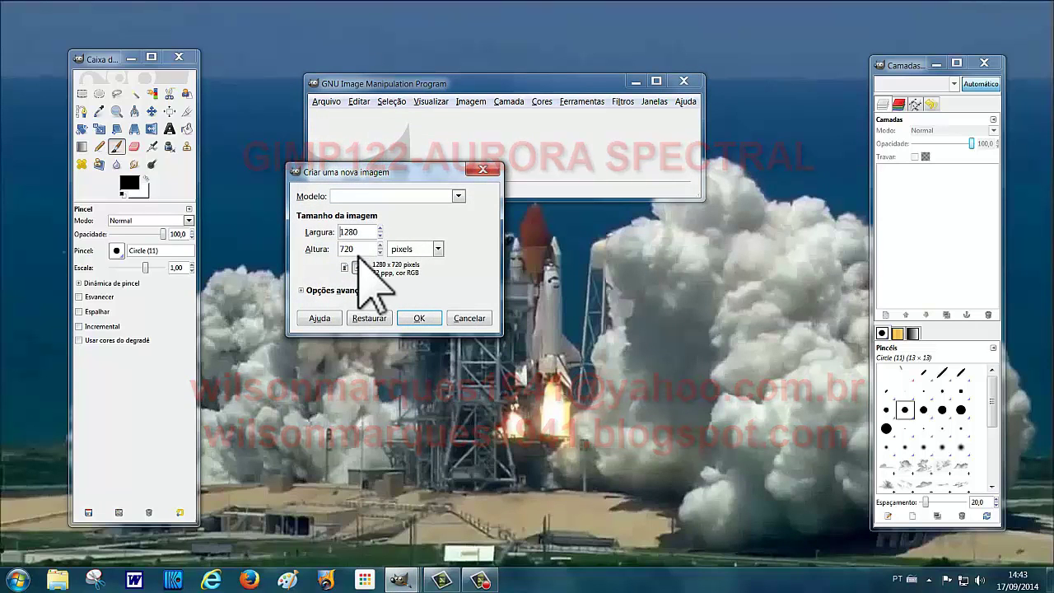
pyautogui.click(419, 318)
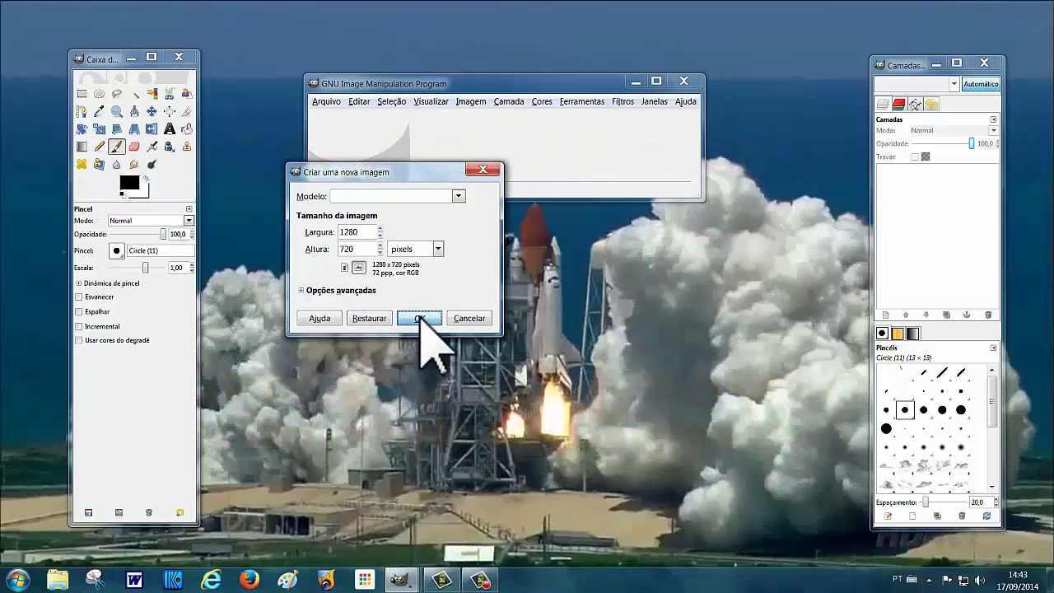
pyautogui.moveTo(568, 85); pyautogui.dragTo(443, 63)
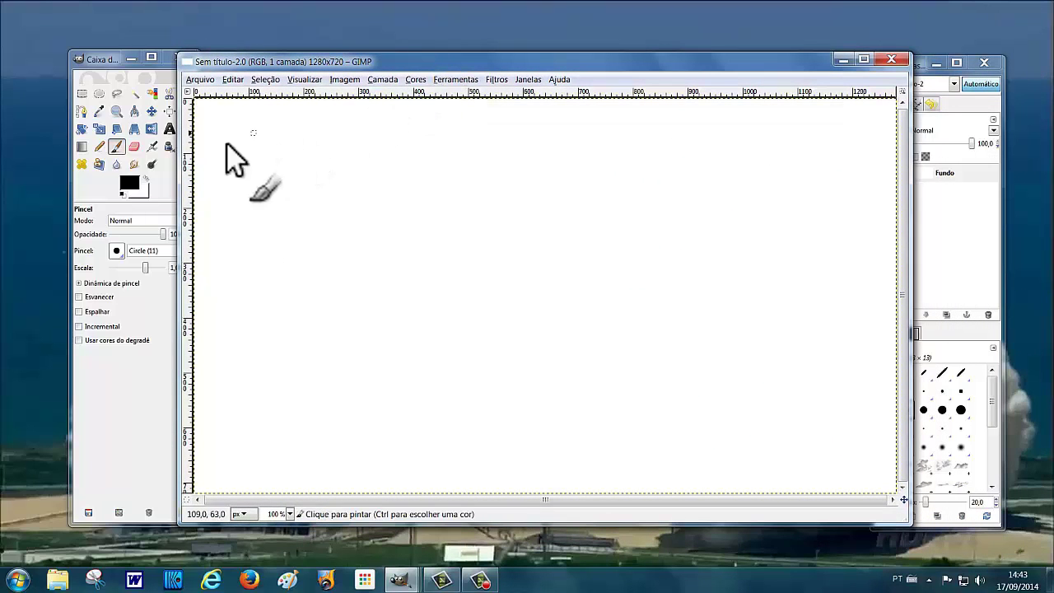
# - Set the foreground colour to blue 0084ff and bucket-fill the whole background layer with it
pyautogui.click(128, 183)
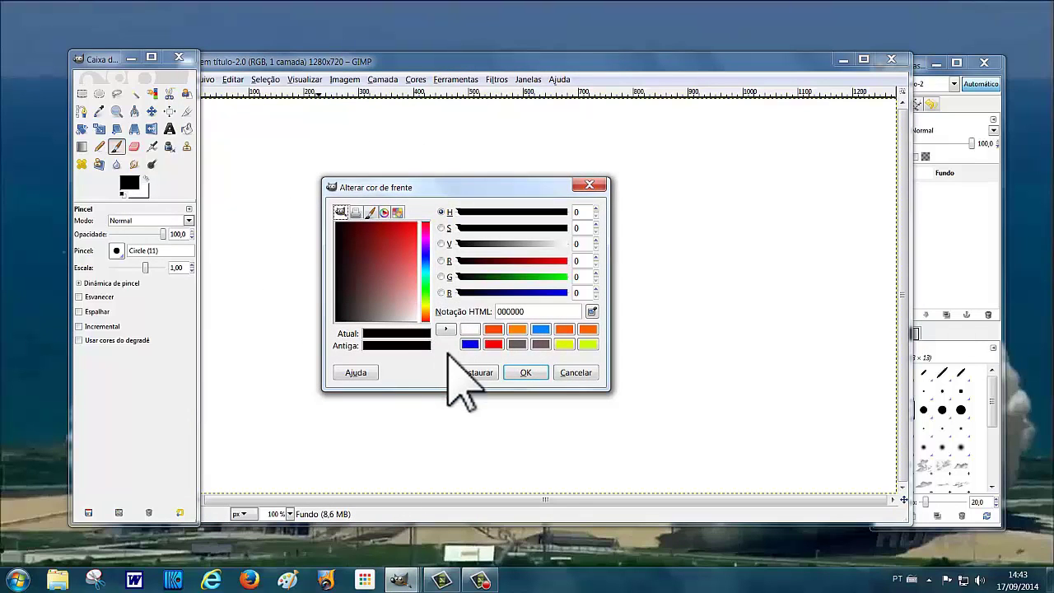
pyautogui.click(542, 329)
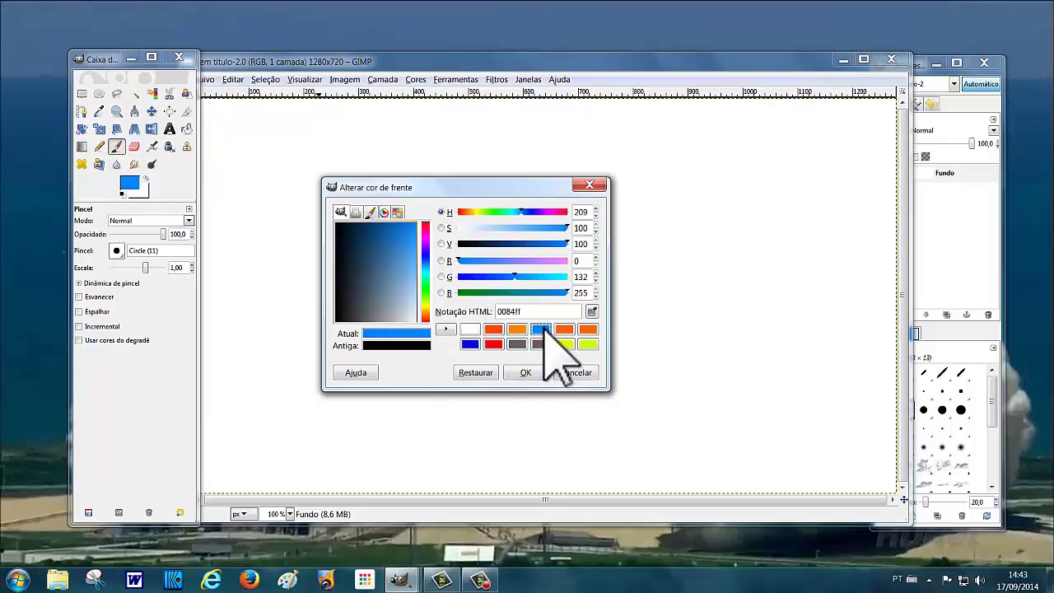
pyautogui.click(525, 372)
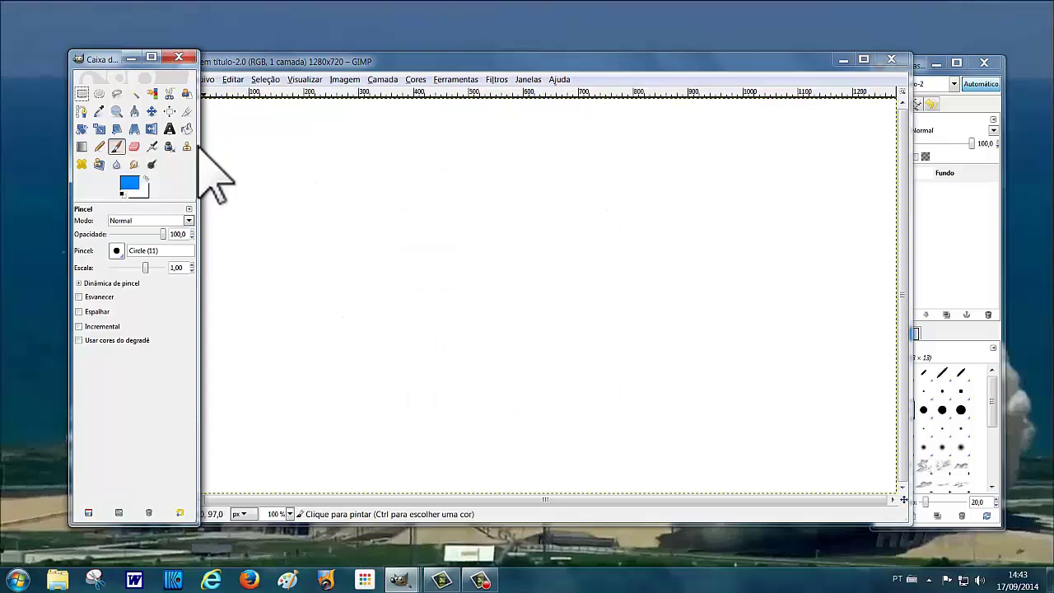
pyautogui.click(186, 128)
pyautogui.click(293, 215)
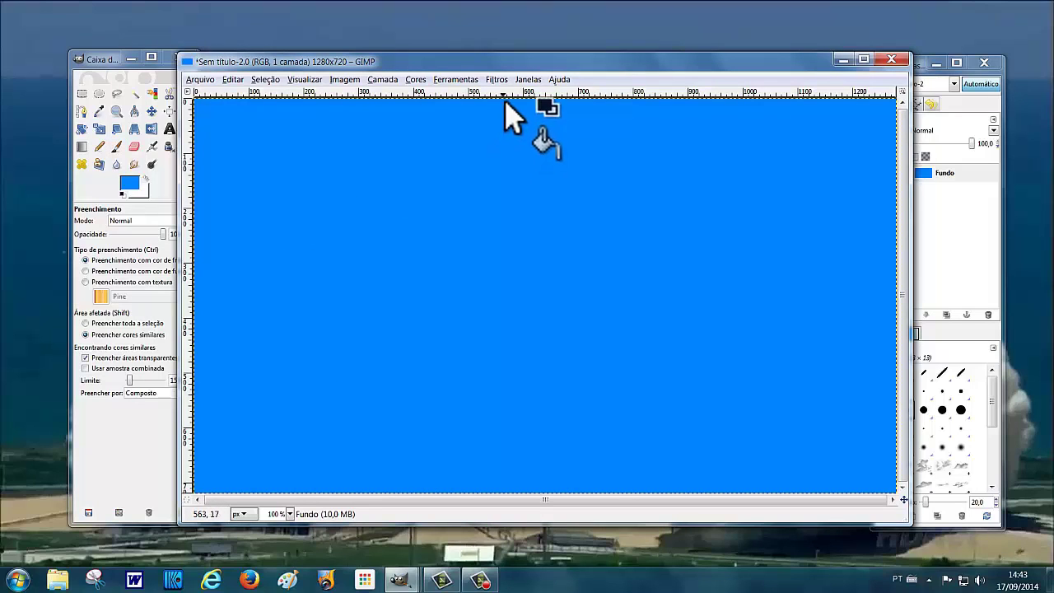
# - Apply the G'MIC Aurora filter to the blue background with vertical amount 34.50, horizontal amount 1.00 and blend mode None
pyautogui.click(495, 80)
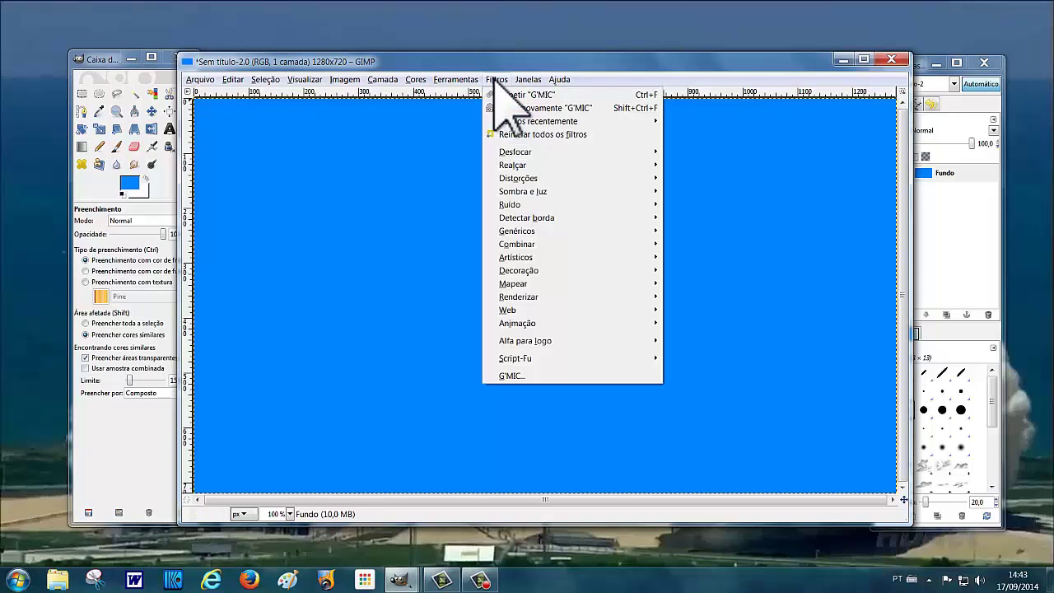
pyautogui.click(533, 377)
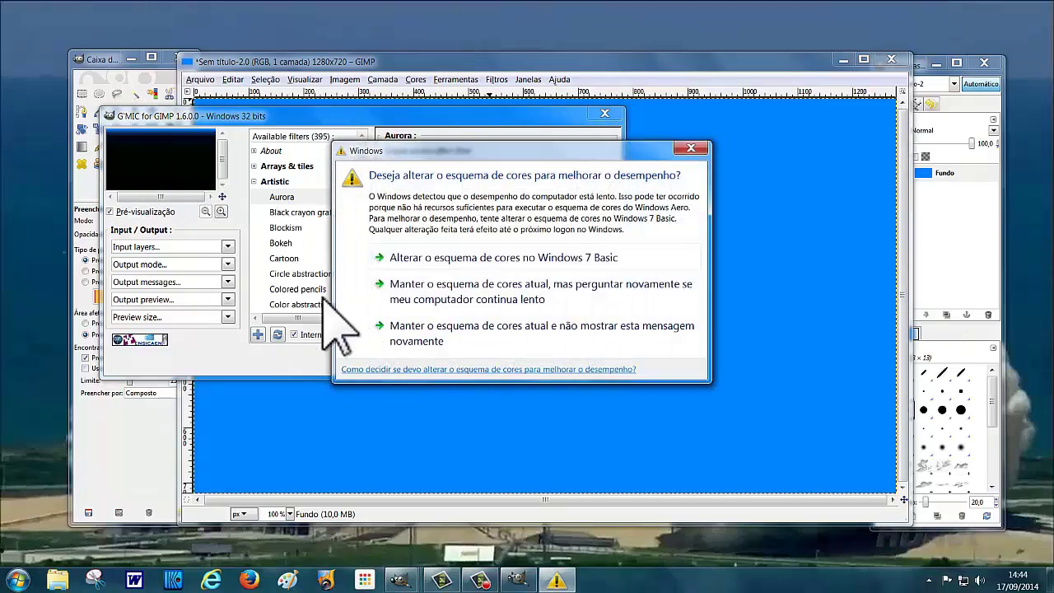
pyautogui.click(393, 325)
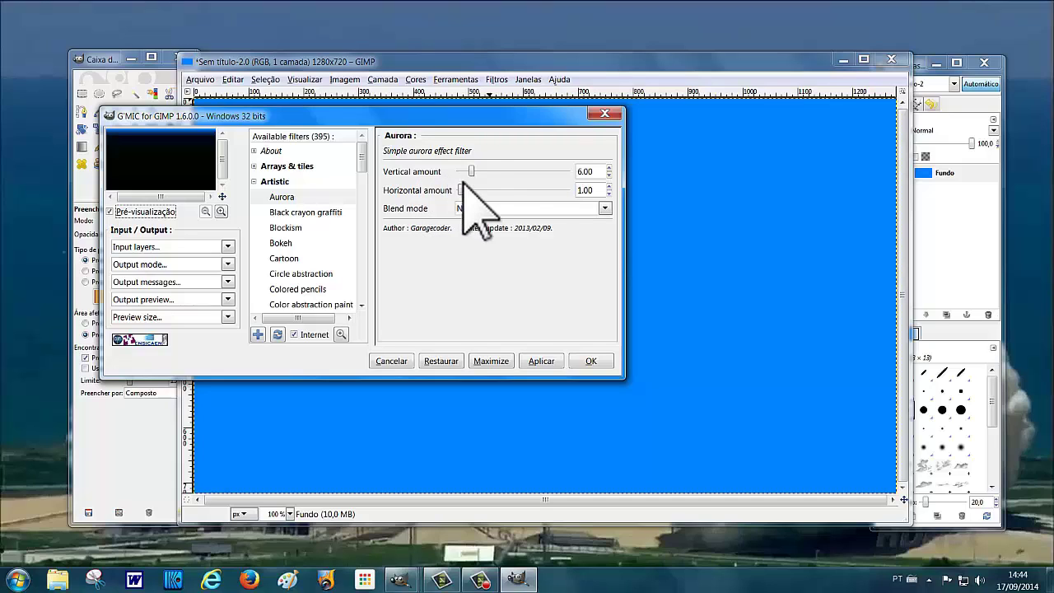
pyautogui.click(478, 581)
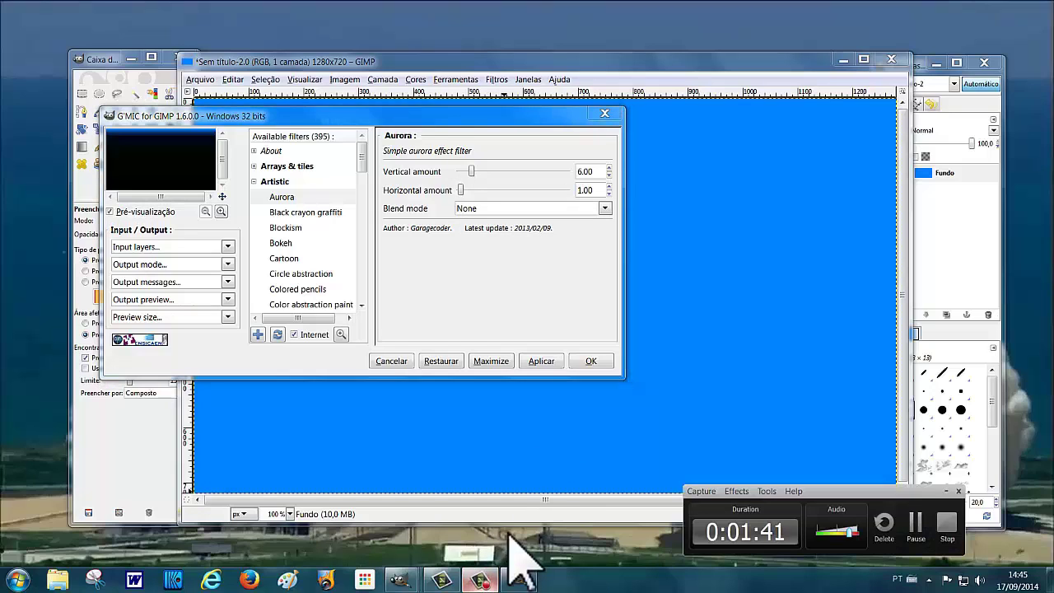
pyautogui.click(915, 525)
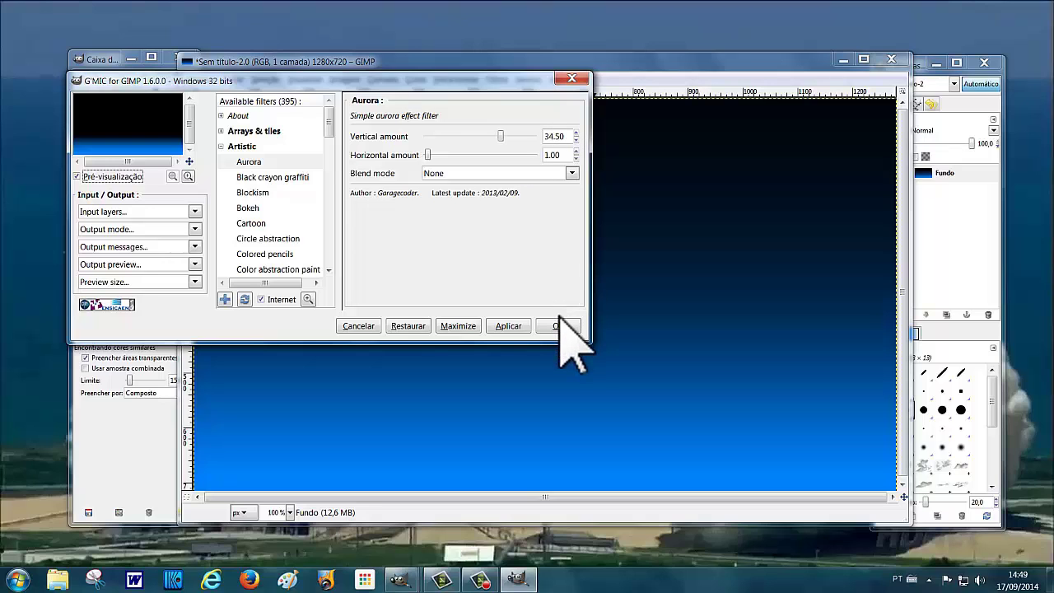
pyautogui.click(572, 79)
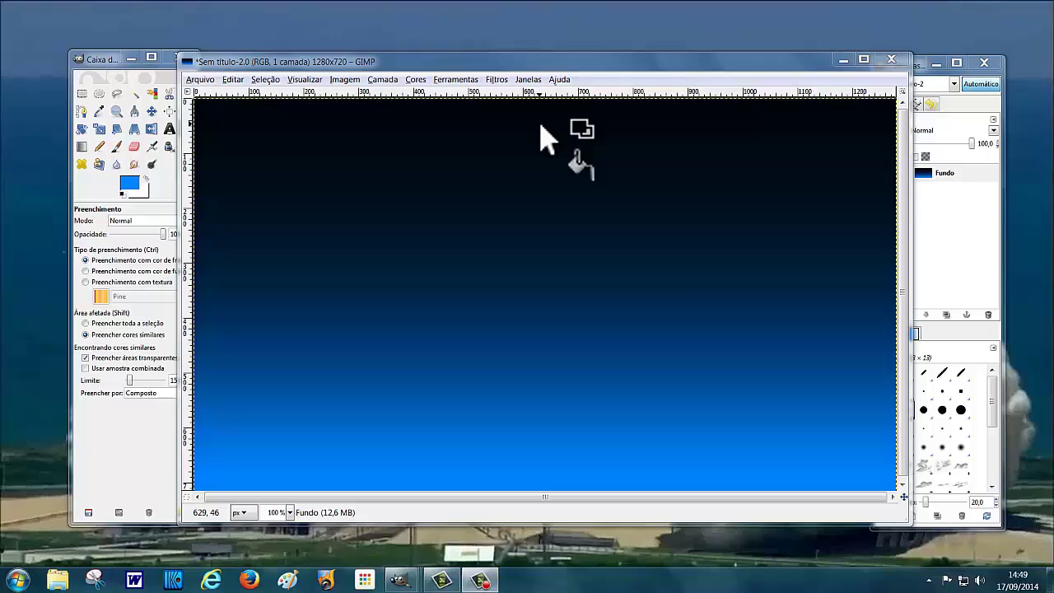
pyautogui.click(480, 582)
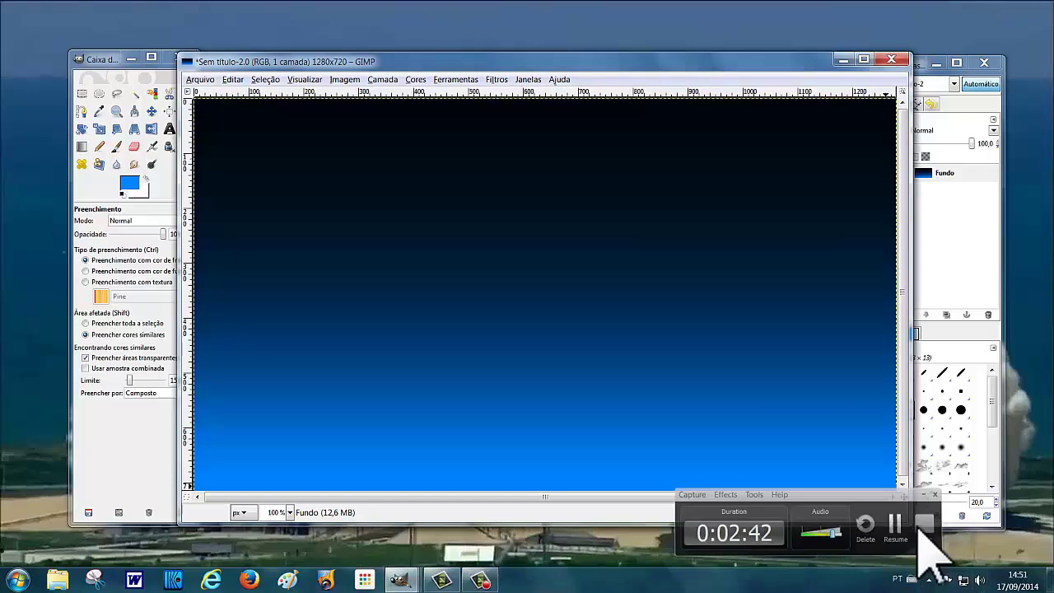
pyautogui.click(922, 525)
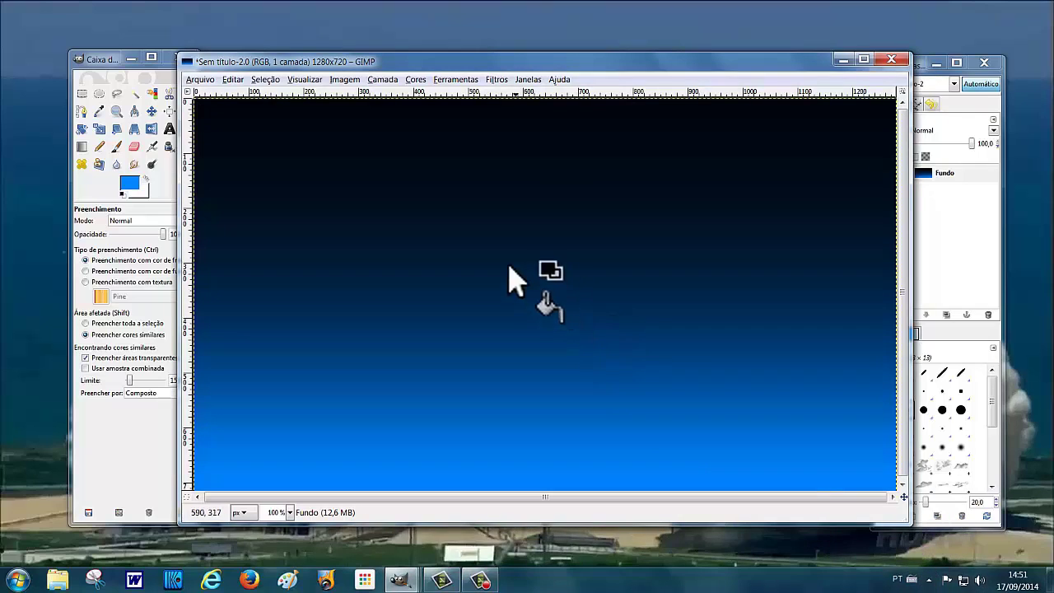
# - Render a Supernova centred near the gradient's lower edge at X 601, Y 707, with radius 20 and 100 spokes
pyautogui.click(496, 80)
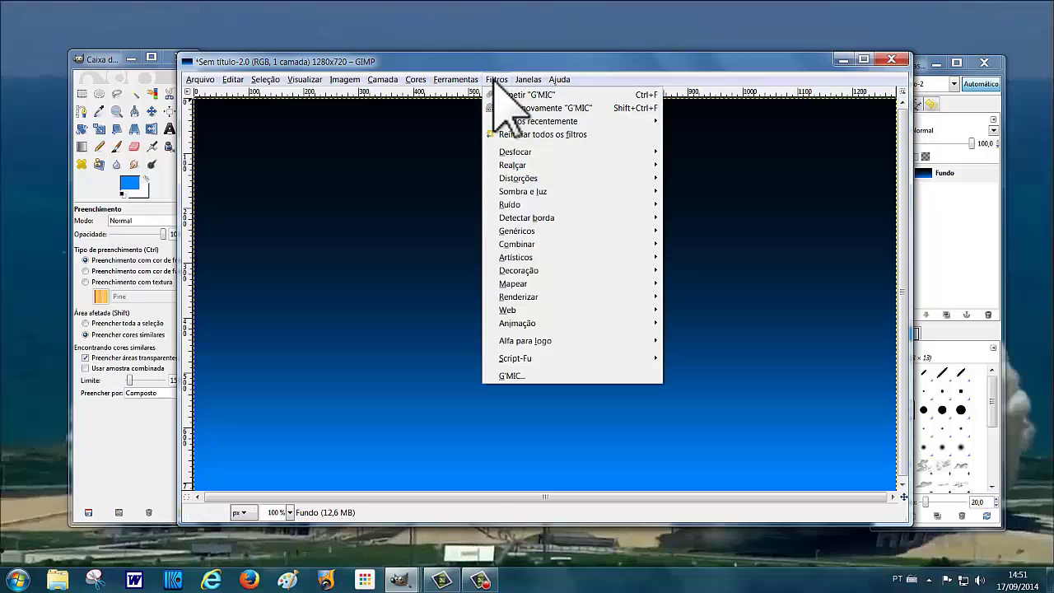
pyautogui.moveTo(531, 194)
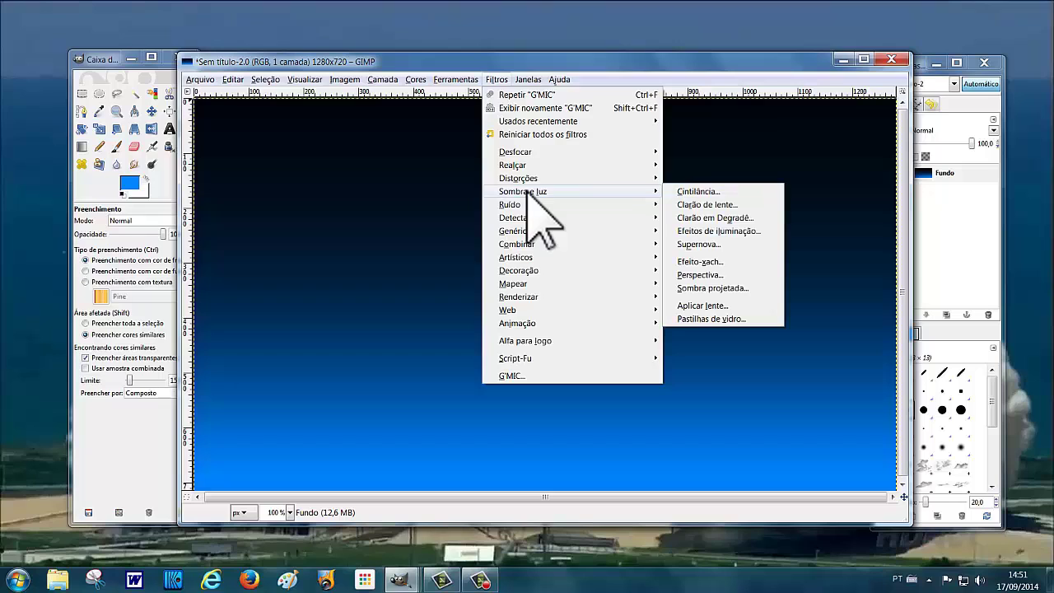
pyautogui.click(698, 244)
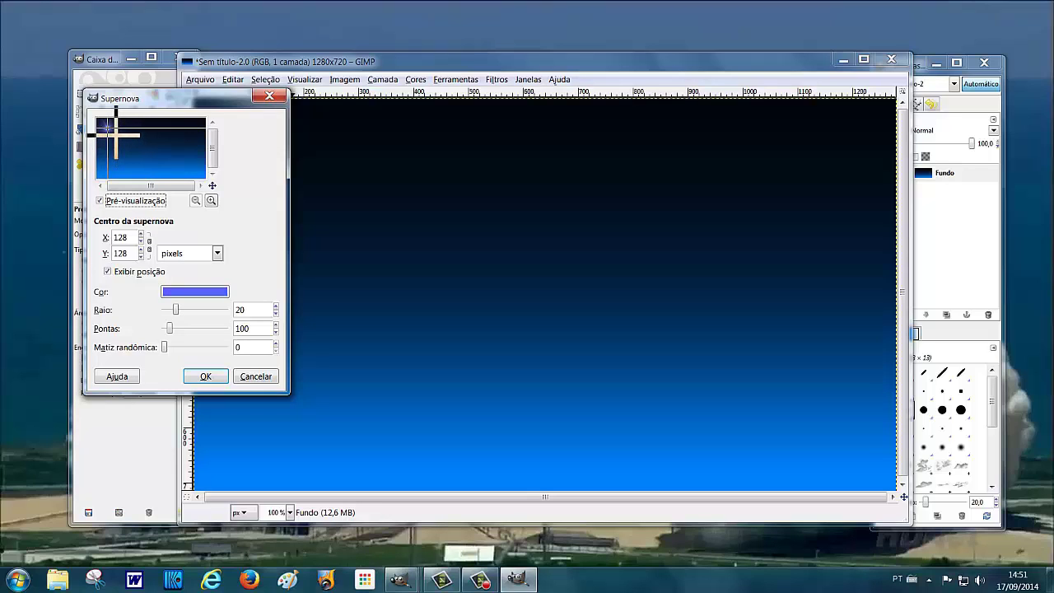
pyautogui.moveTo(114, 136); pyautogui.dragTo(155, 185)
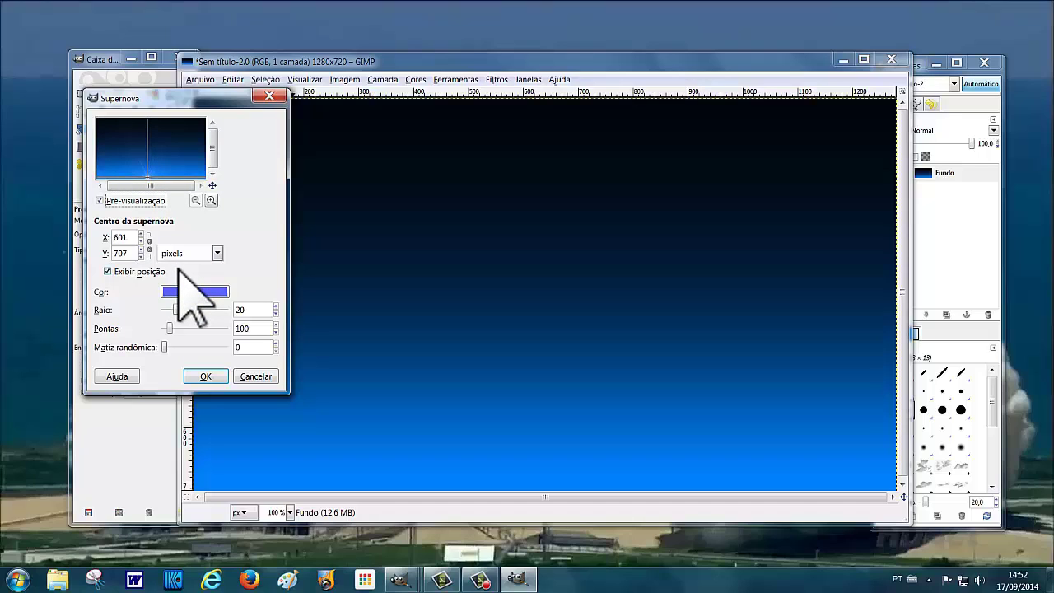
pyautogui.click(205, 375)
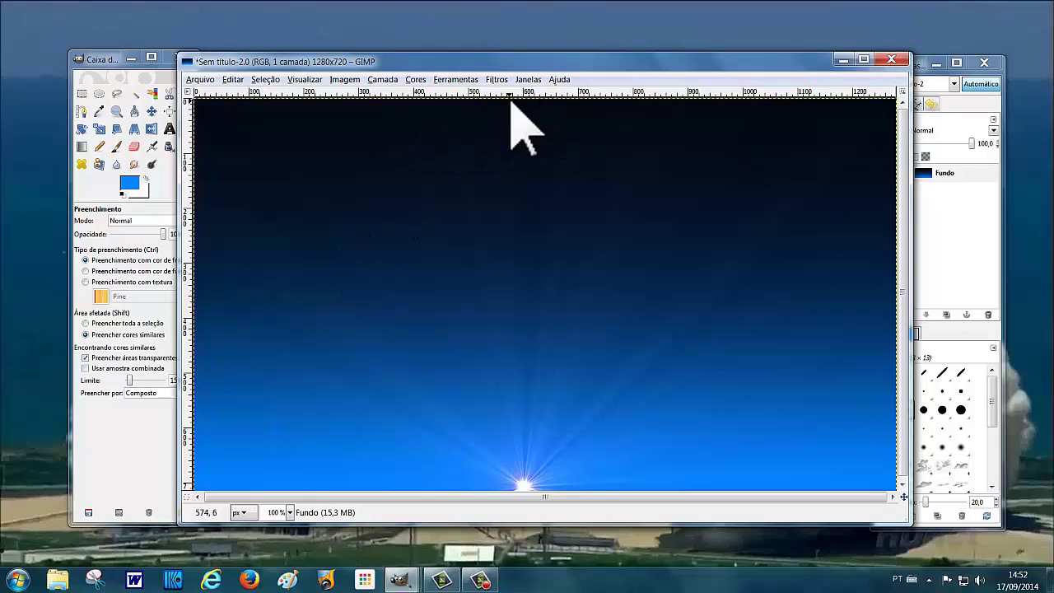
# - Render a second Supernova at the same centre with radius 83, 631 spokes and random hue 129
pyautogui.click(496, 79)
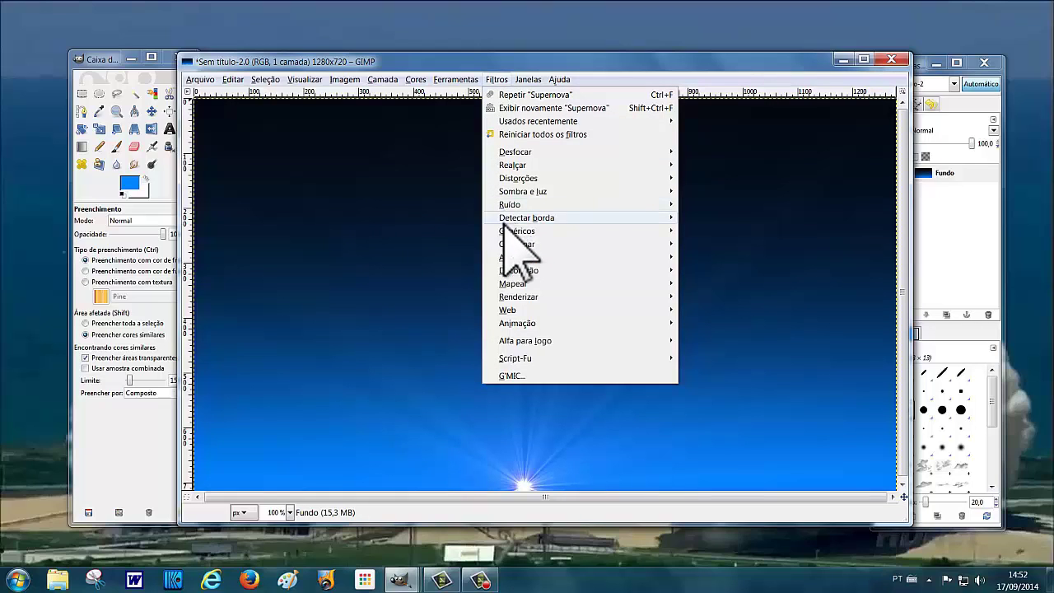
pyautogui.moveTo(647, 191)
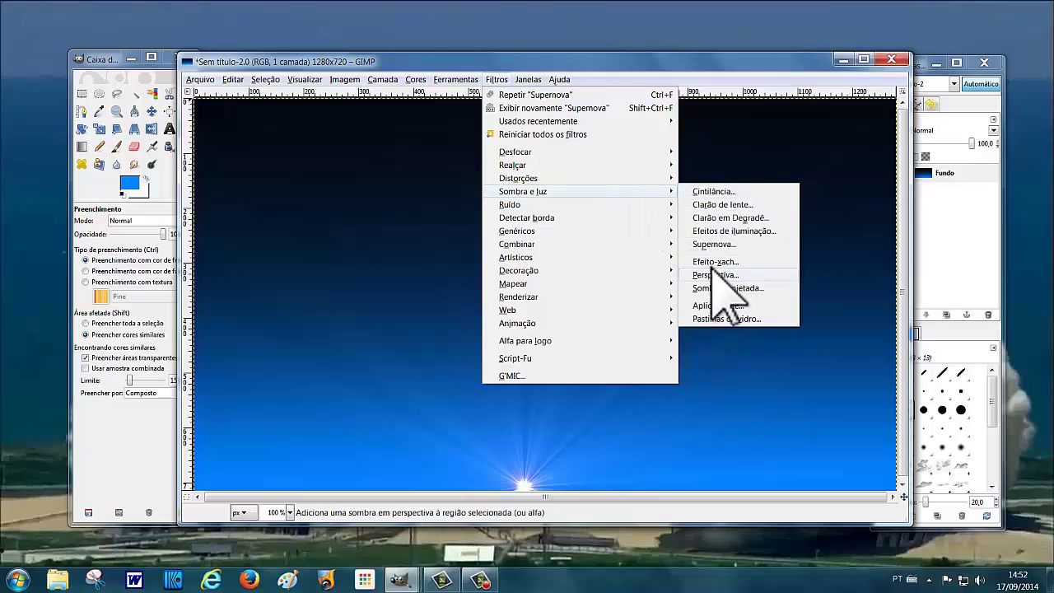
pyautogui.click(715, 245)
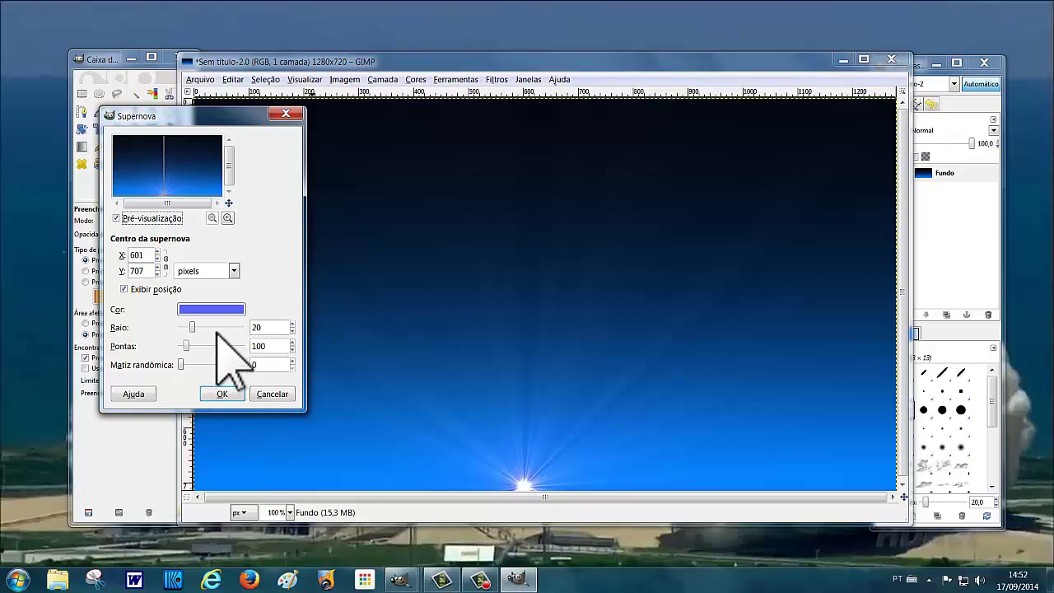
pyautogui.moveTo(193, 327); pyautogui.dragTo(226, 326)
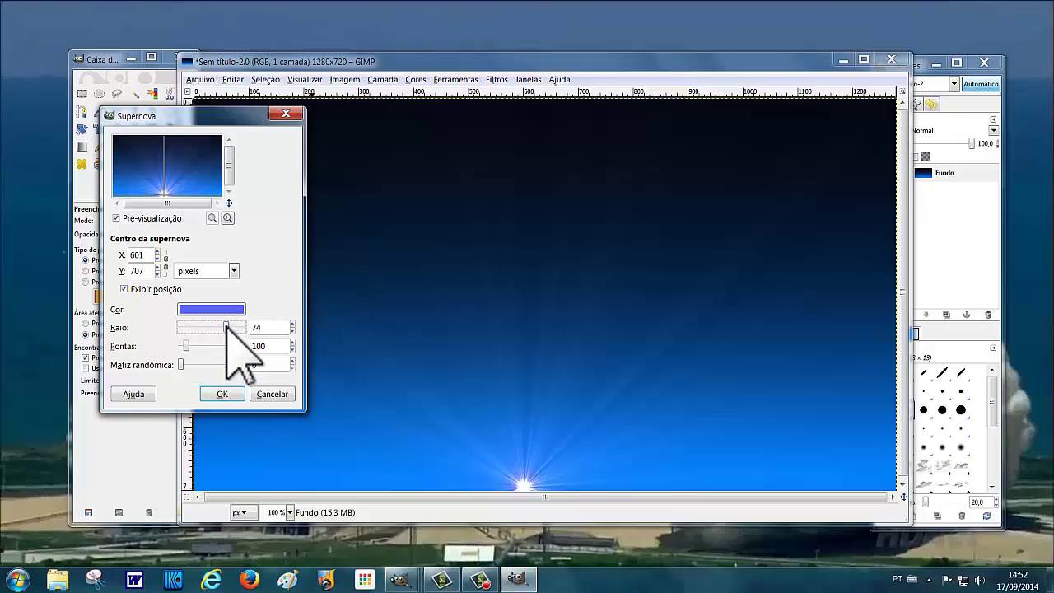
pyautogui.moveTo(226, 326); pyautogui.dragTo(231, 326)
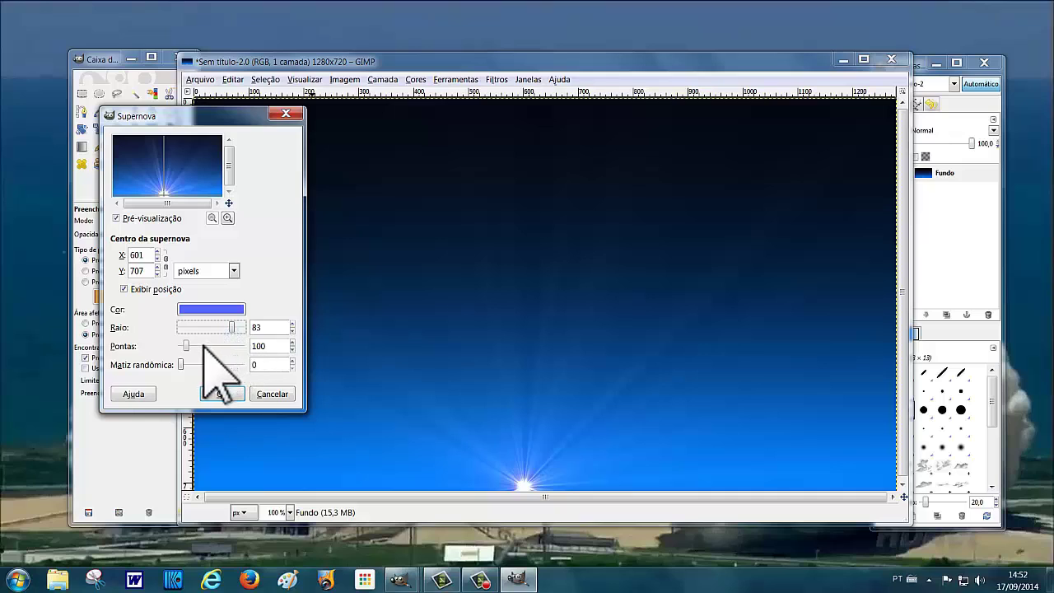
pyautogui.moveTo(186, 345); pyautogui.dragTo(202, 365)
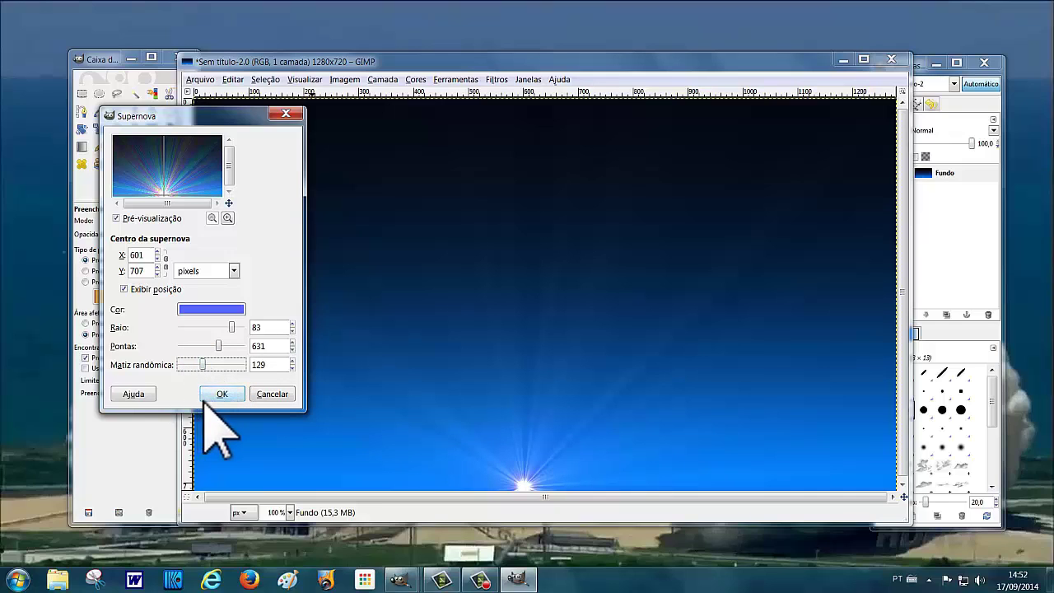
pyautogui.click(219, 394)
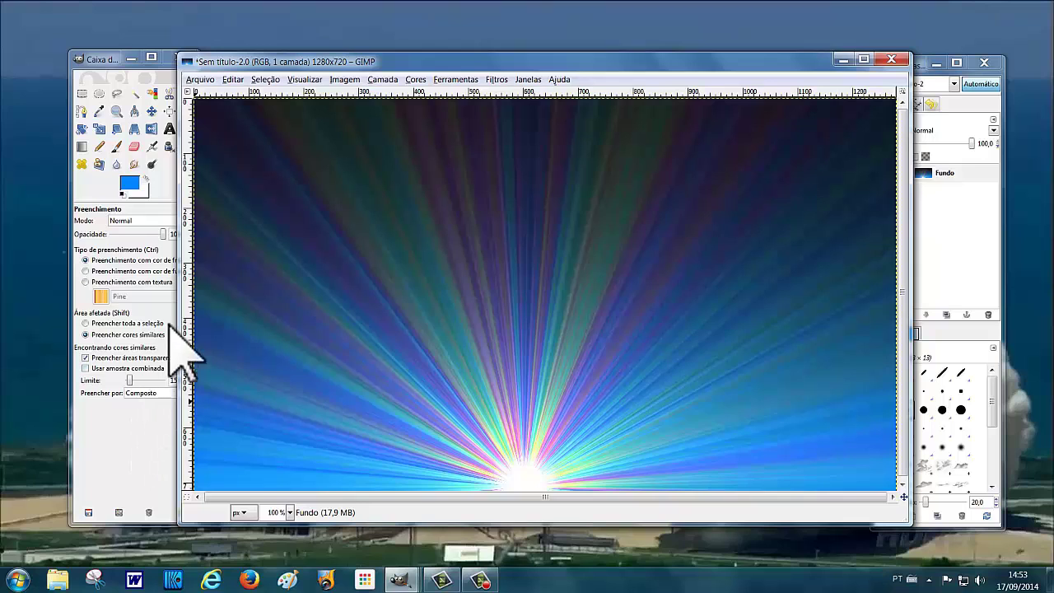
# - Create another 1280 x 720 pixel image filled with transparency and place its window over the first image
pyautogui.click(200, 80)
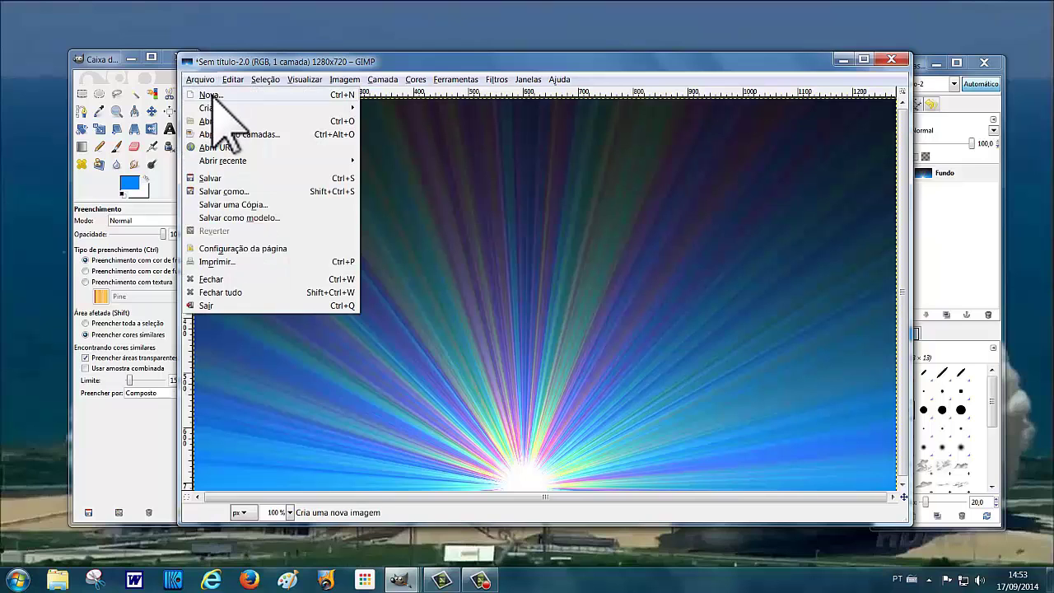
pyautogui.click(210, 94)
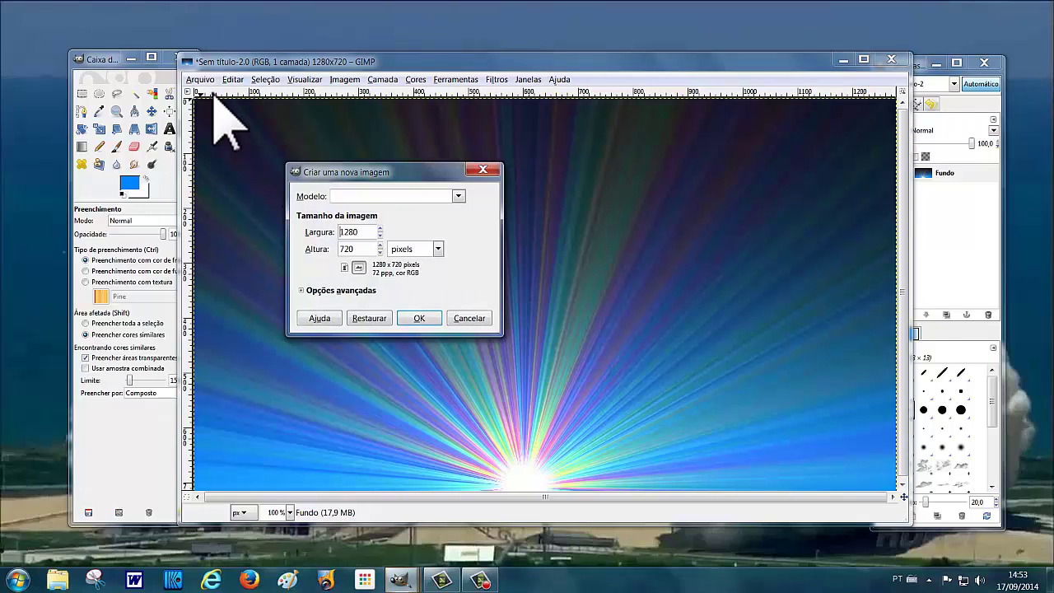
pyautogui.click(303, 291)
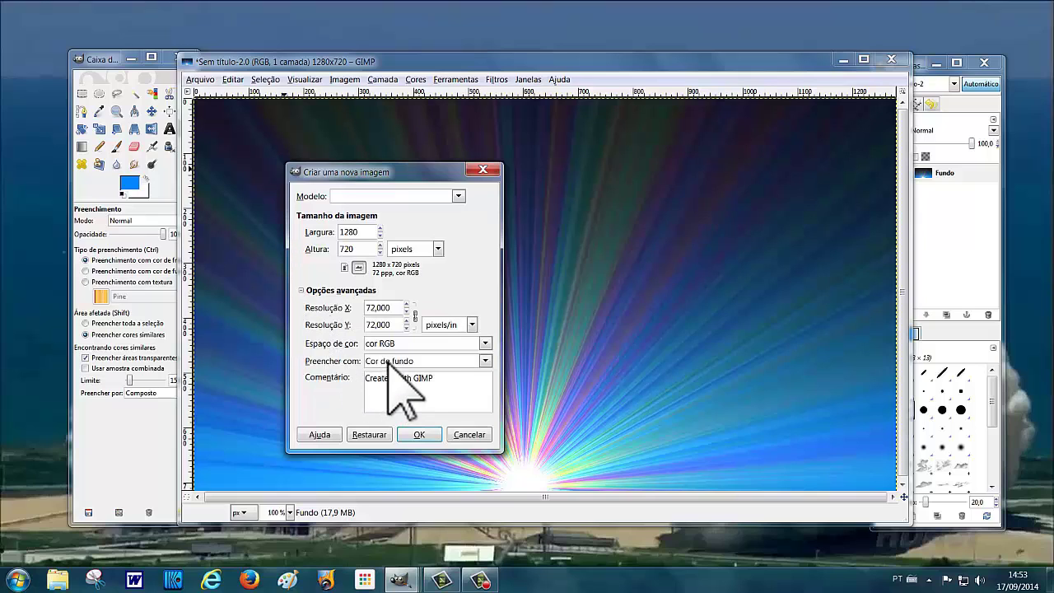
pyautogui.click(486, 362)
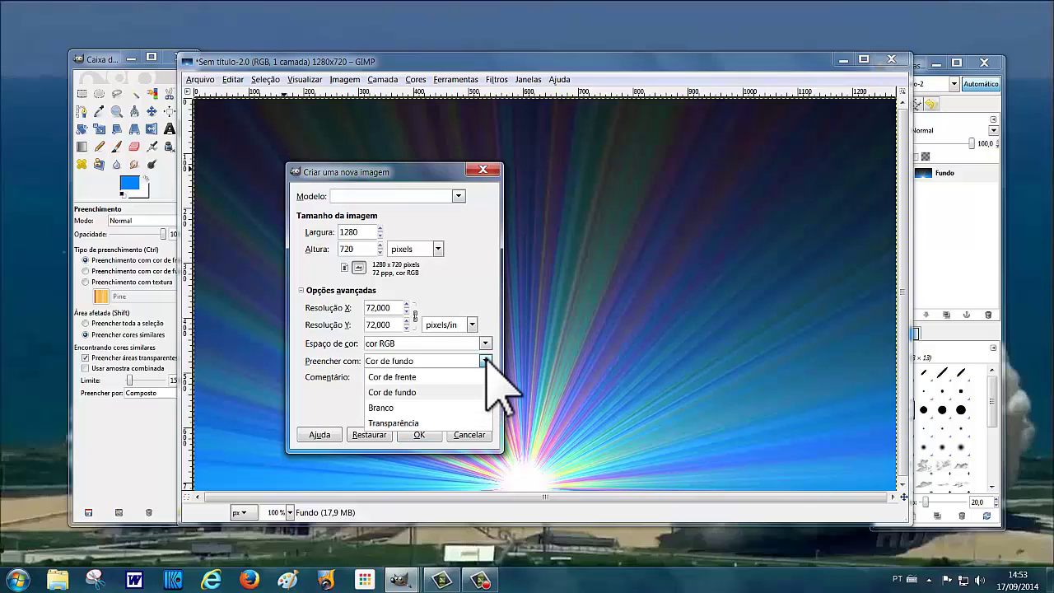
pyautogui.click(399, 423)
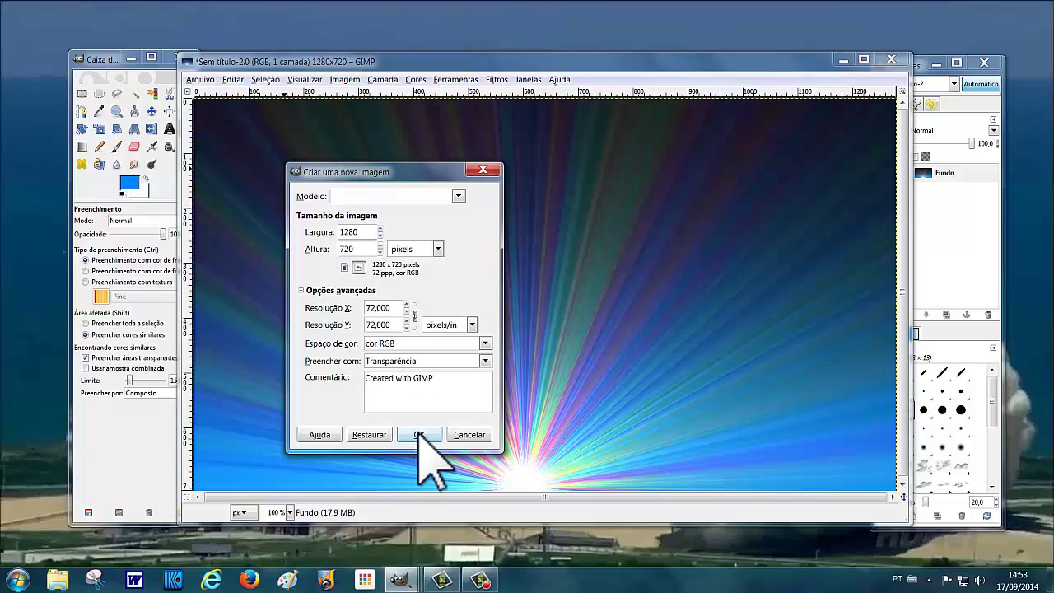
pyautogui.click(416, 433)
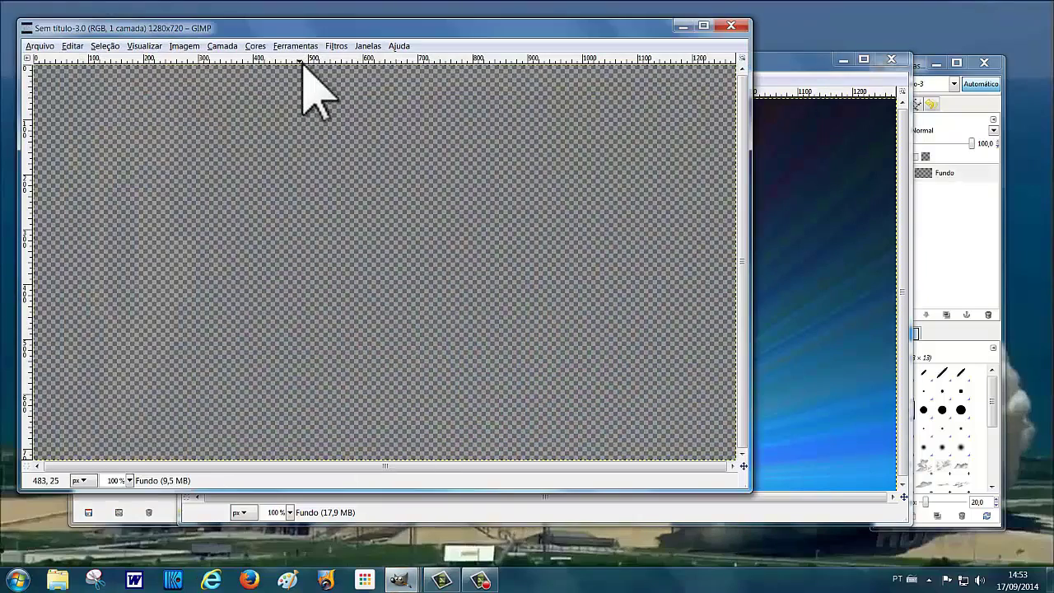
pyautogui.moveTo(309, 31); pyautogui.dragTo(471, 59)
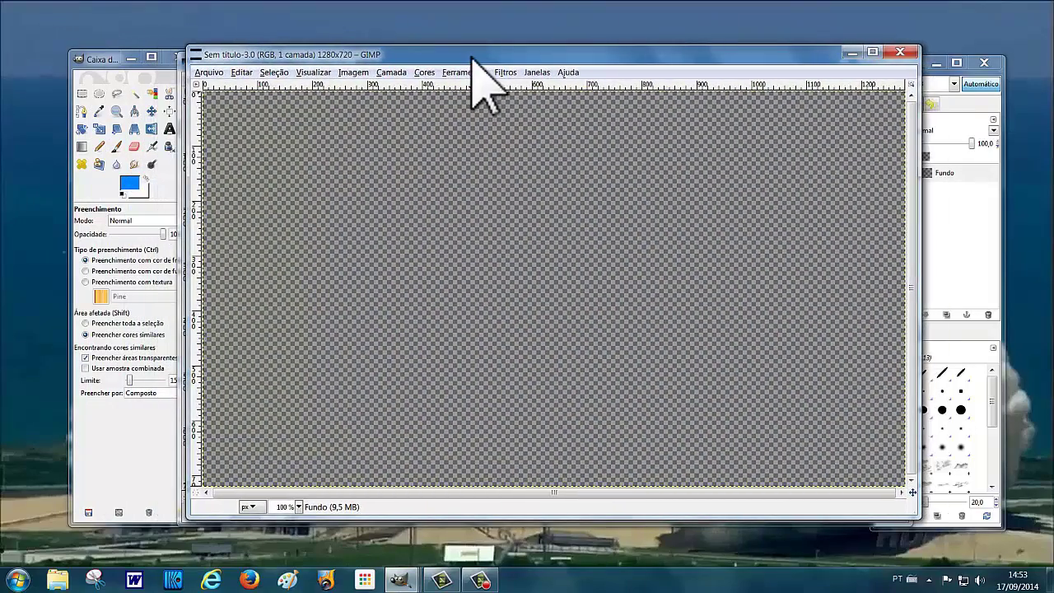
# - Draw a freehand dome-shaped selection about 390 px wide and 200 px high at the middle of the transparent image's lower edge
pyautogui.click(116, 94)
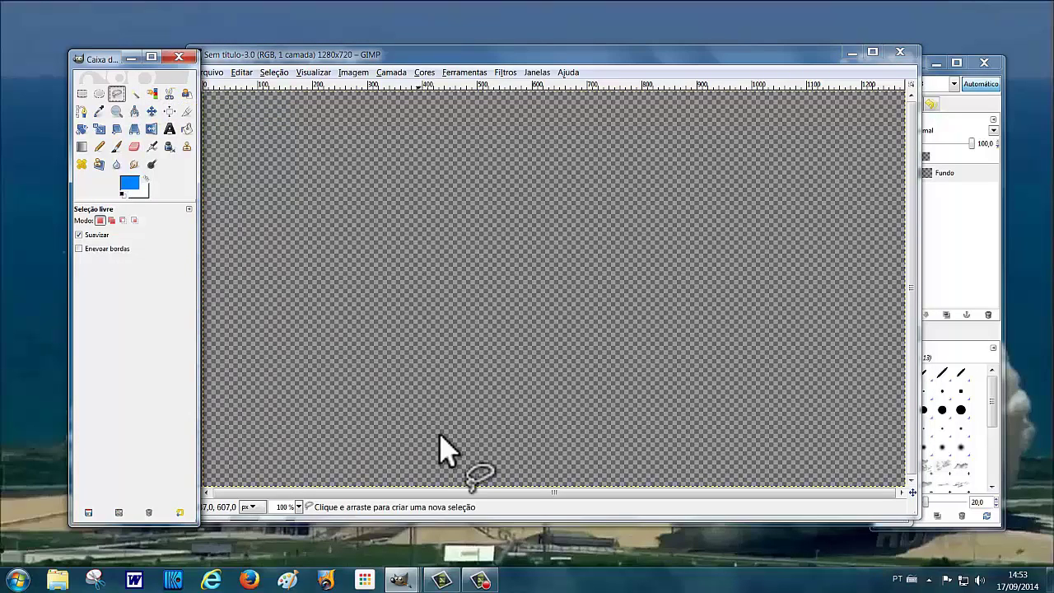
pyautogui.click(447, 495)
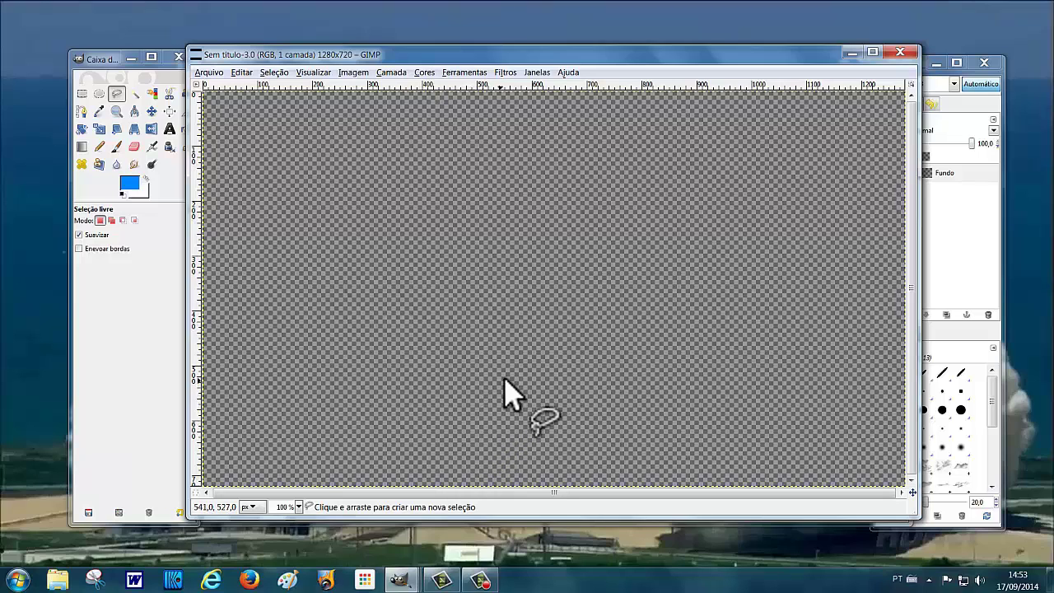
pyautogui.moveTo(504, 381)
pyautogui.mouseDown()
pyautogui.moveTo(578, 376)
pyautogui.moveTo(629, 393)
pyautogui.moveTo(661, 484)
pyautogui.mouseUp()
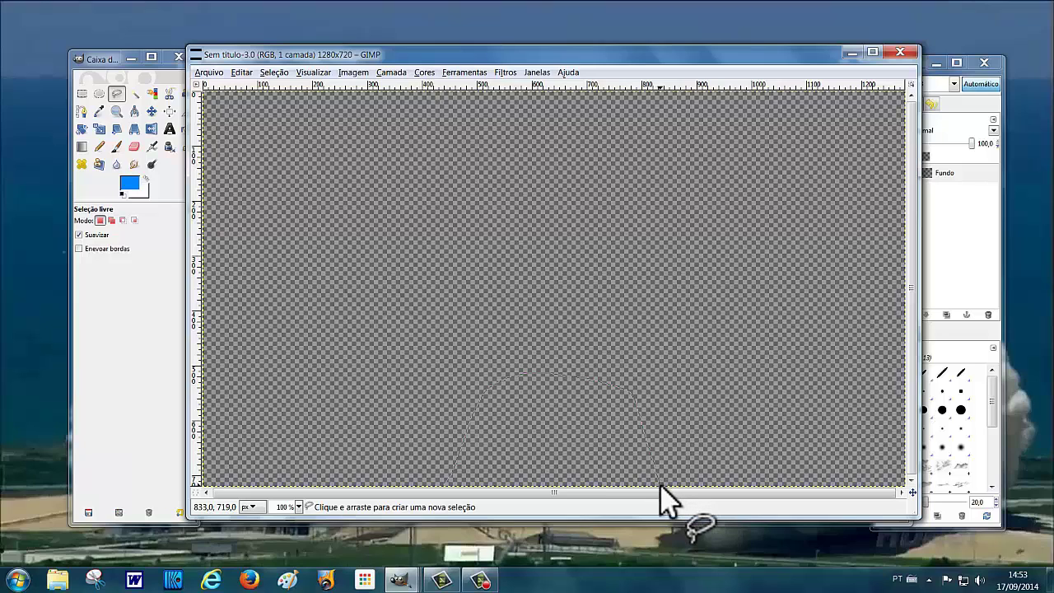
pyautogui.press('Escape')
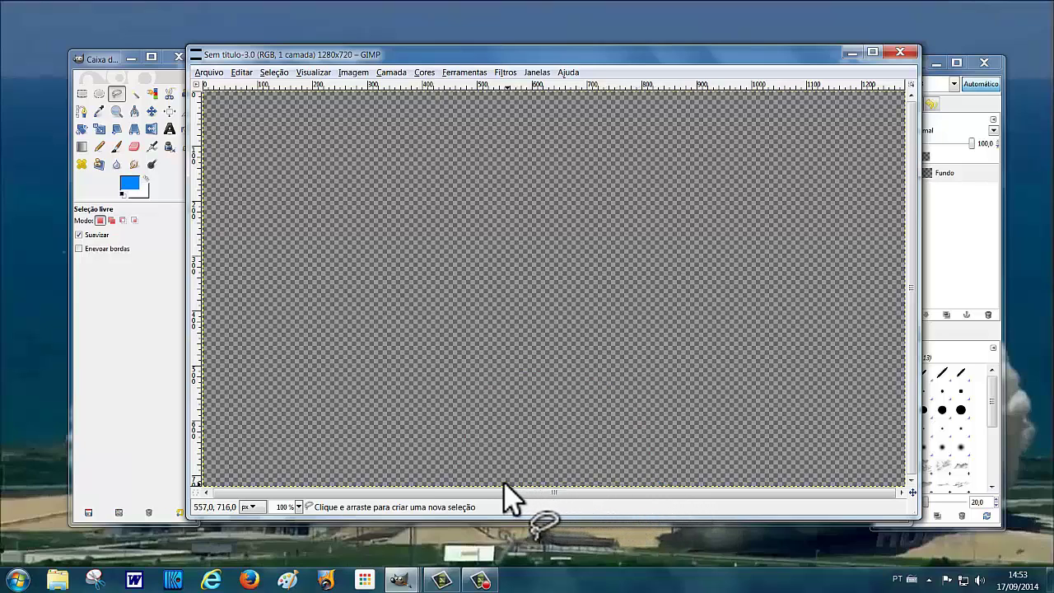
pyautogui.moveTo(503, 483); pyautogui.dragTo(449, 485)
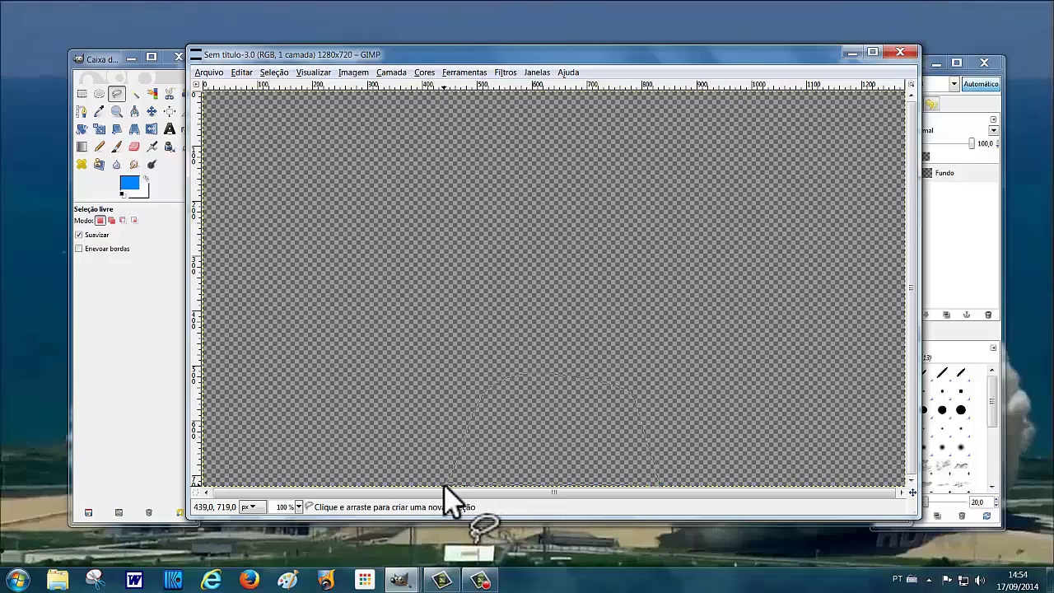
pyautogui.press('Return')
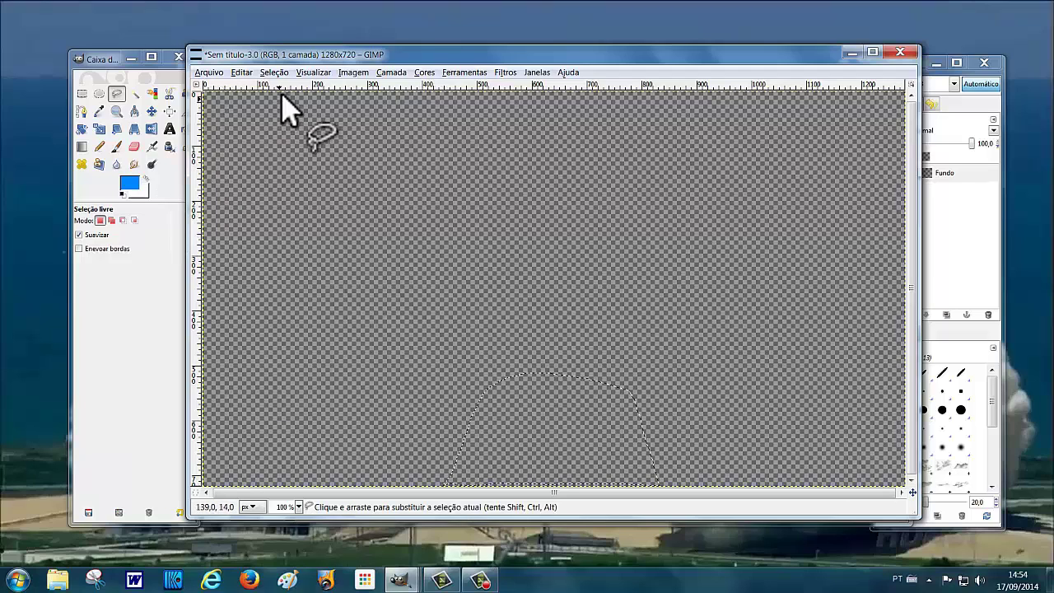
# - Feather the dome-shaped selection by 100 pixels
pyautogui.click(274, 72)
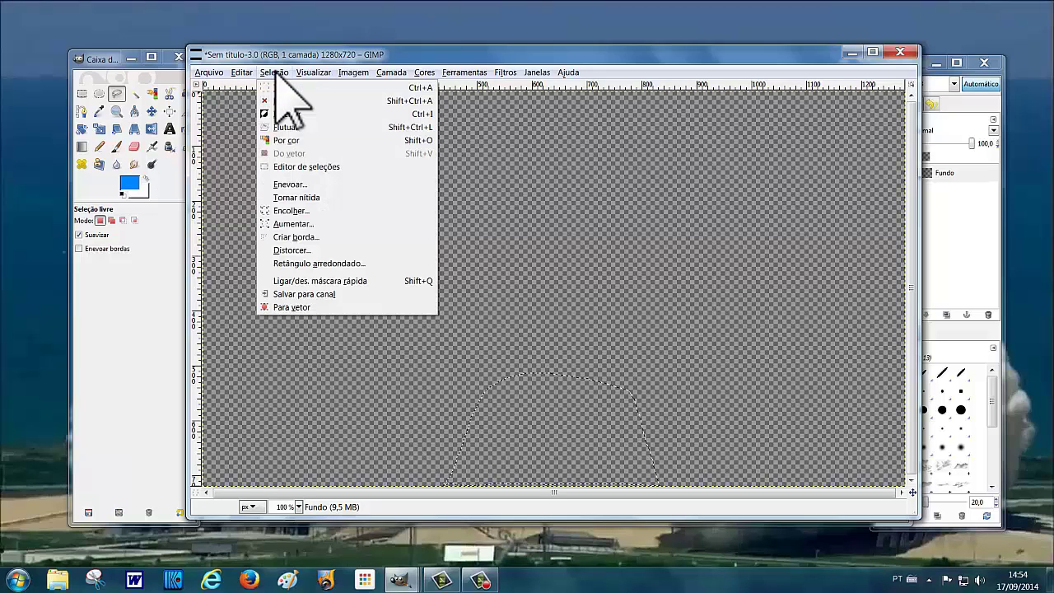
pyautogui.click(290, 185)
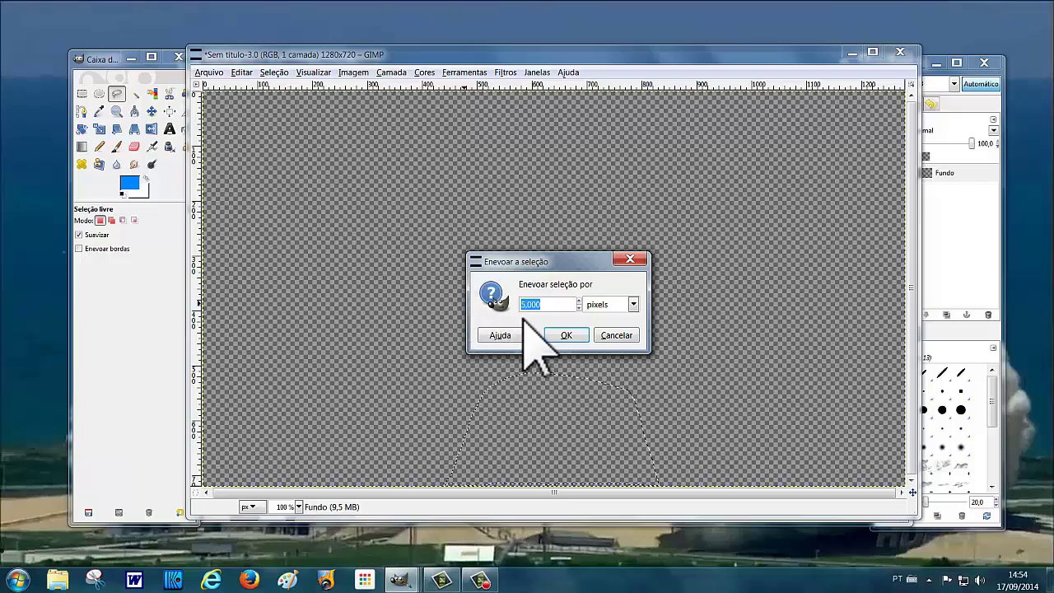
pyautogui.write('100')
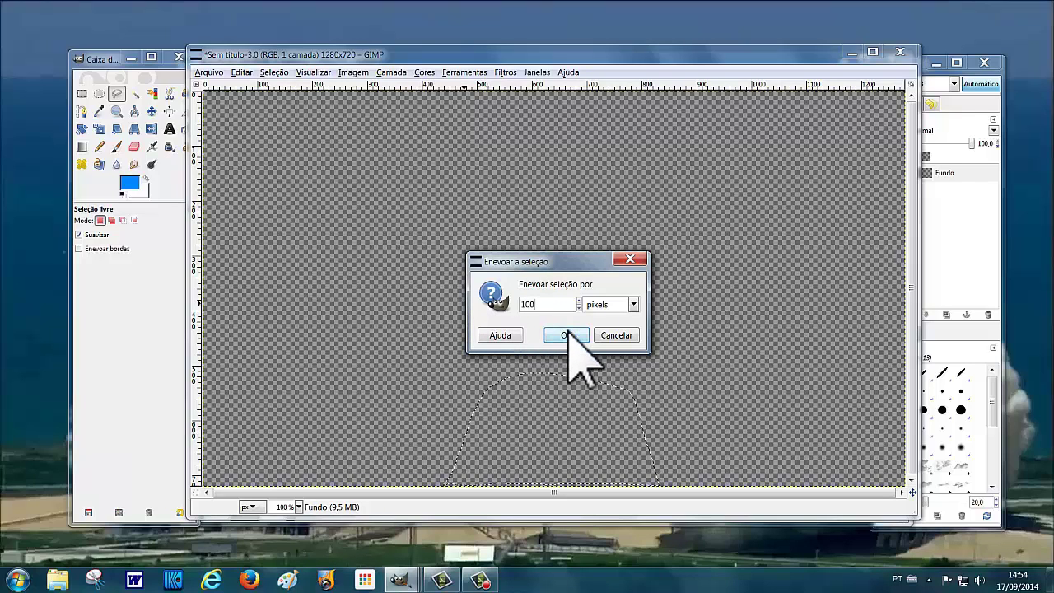
pyautogui.click(568, 335)
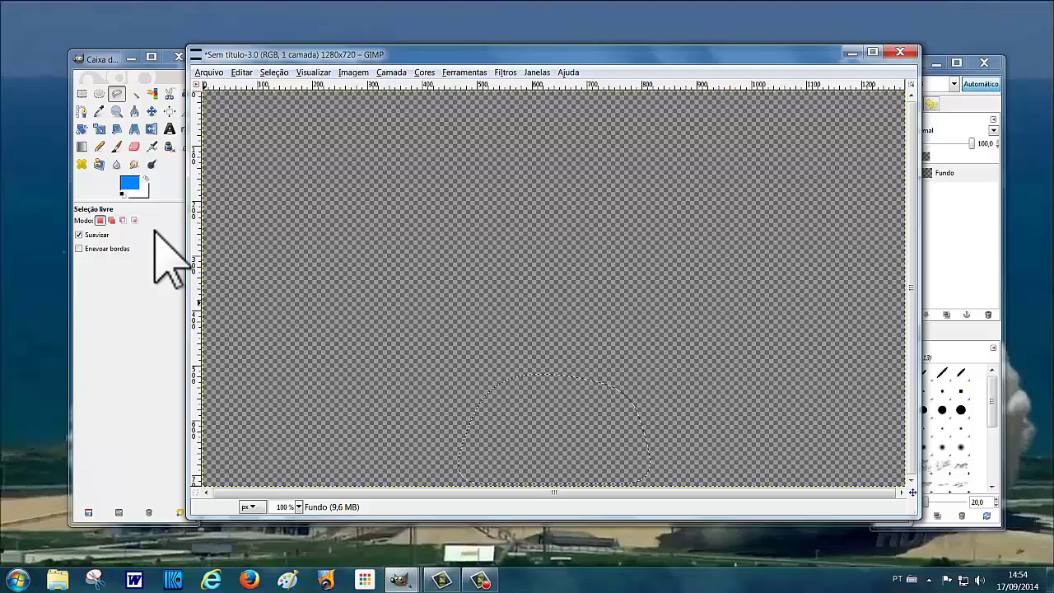
# - Change the foreground color to orange, HTML notation ff7800
pyautogui.click(130, 179)
pyautogui.click(130, 179)
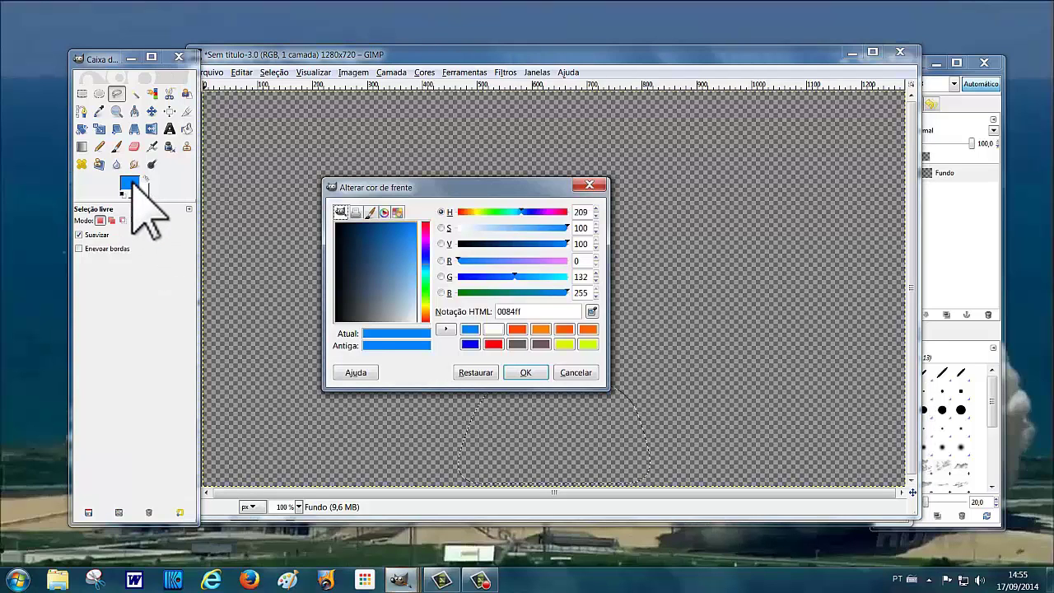
pyautogui.click(426, 316)
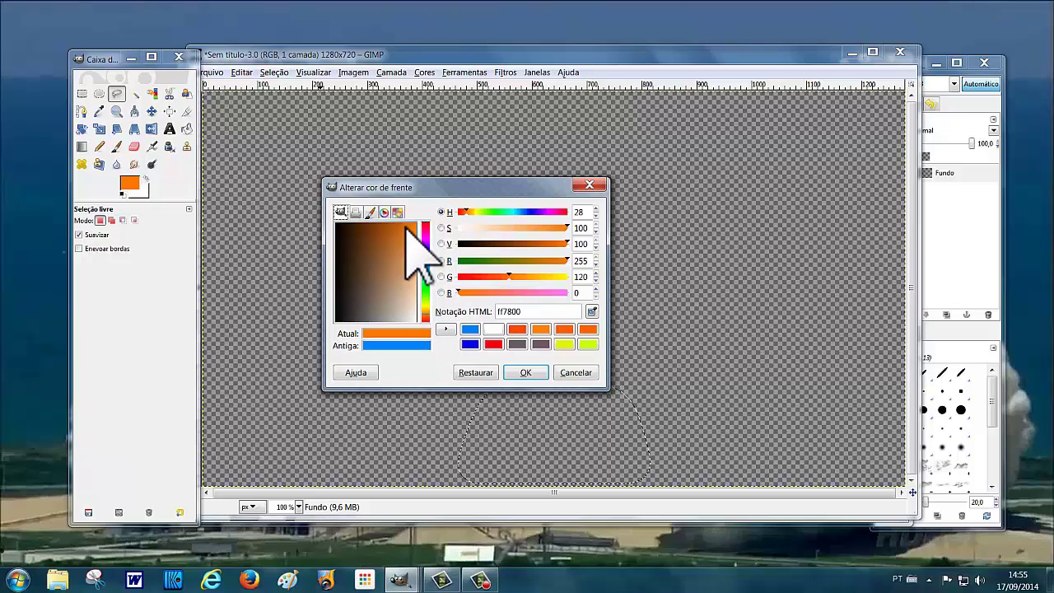
pyautogui.click(527, 373)
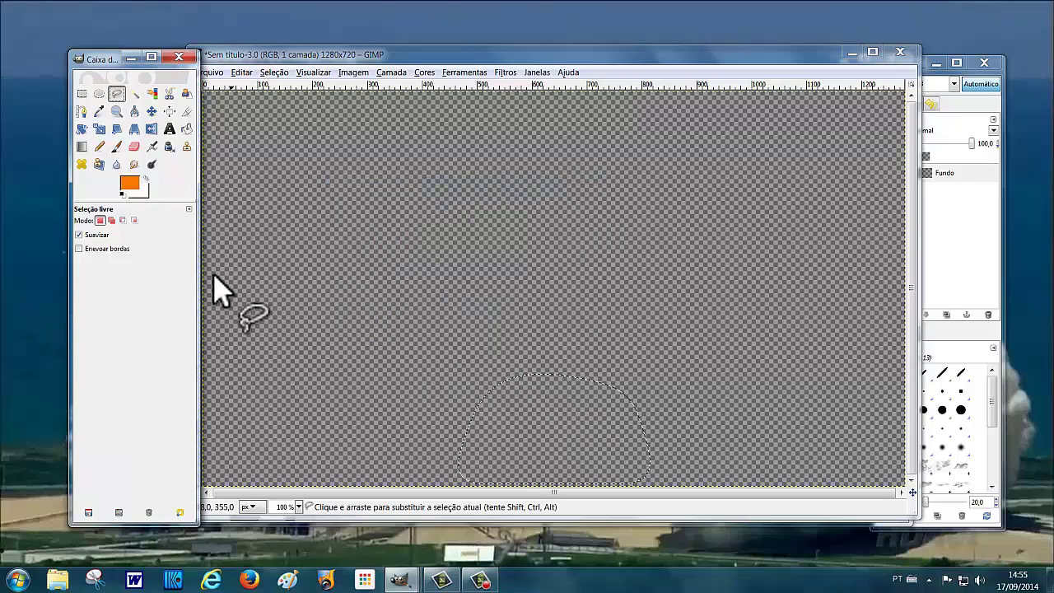
# - Bucket-fill the whole feathered selection with the orange foreground color and clear the selection
pyautogui.click(187, 130)
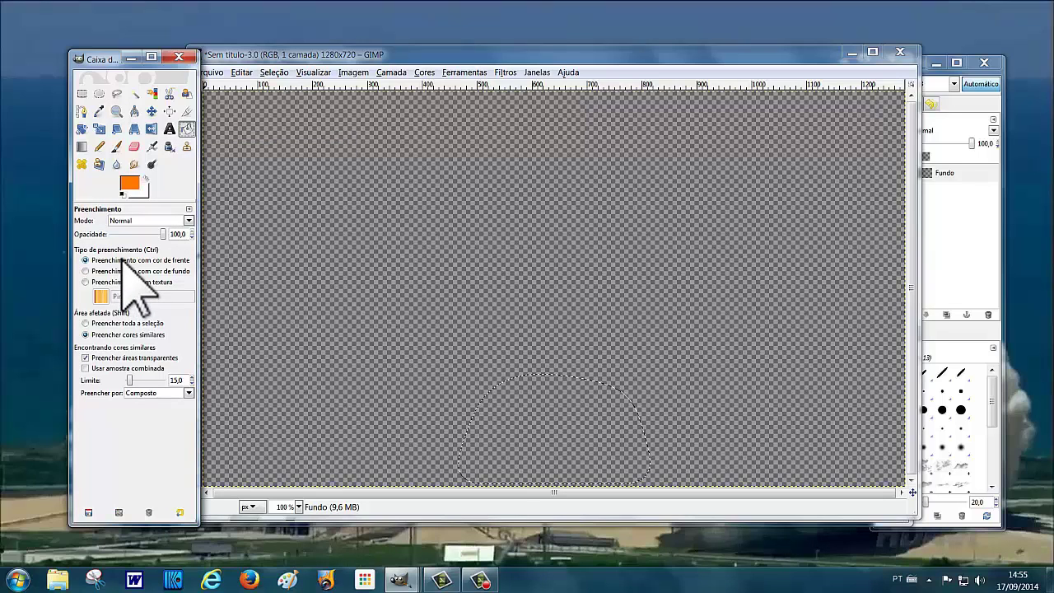
pyautogui.click(85, 323)
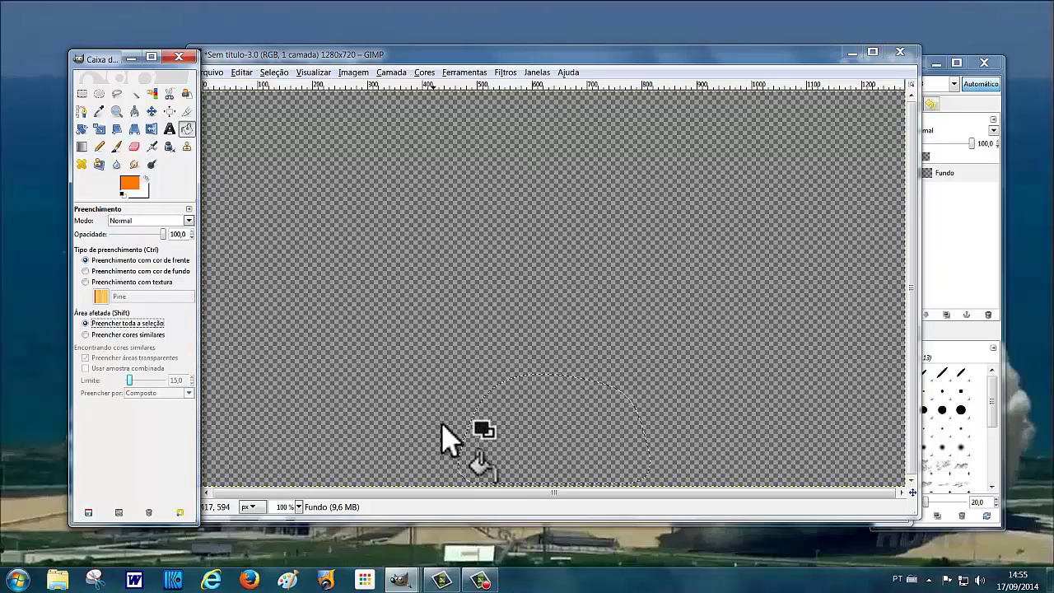
pyautogui.click(504, 463)
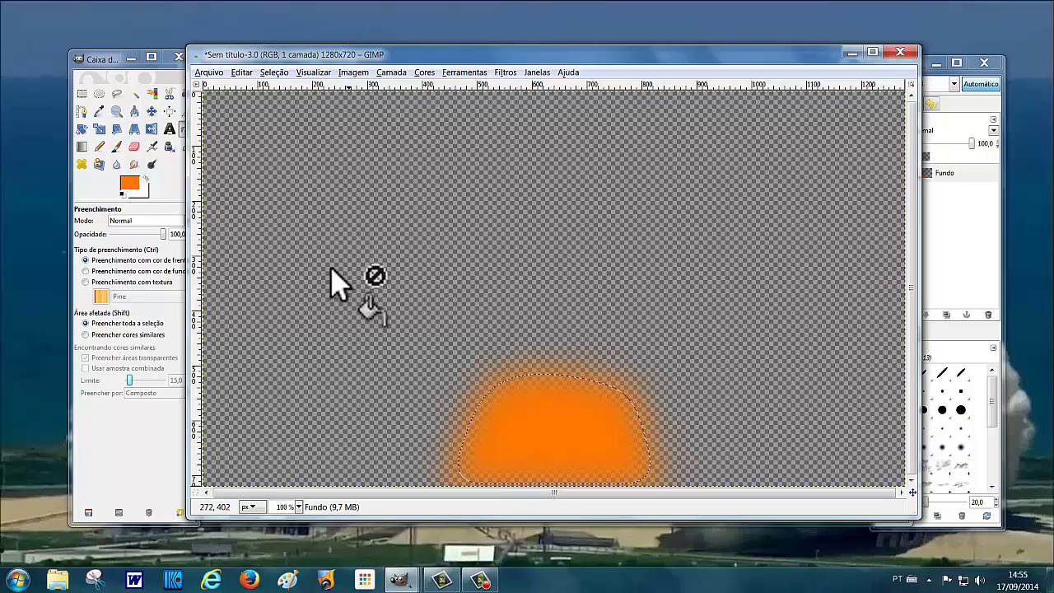
pyautogui.click(274, 73)
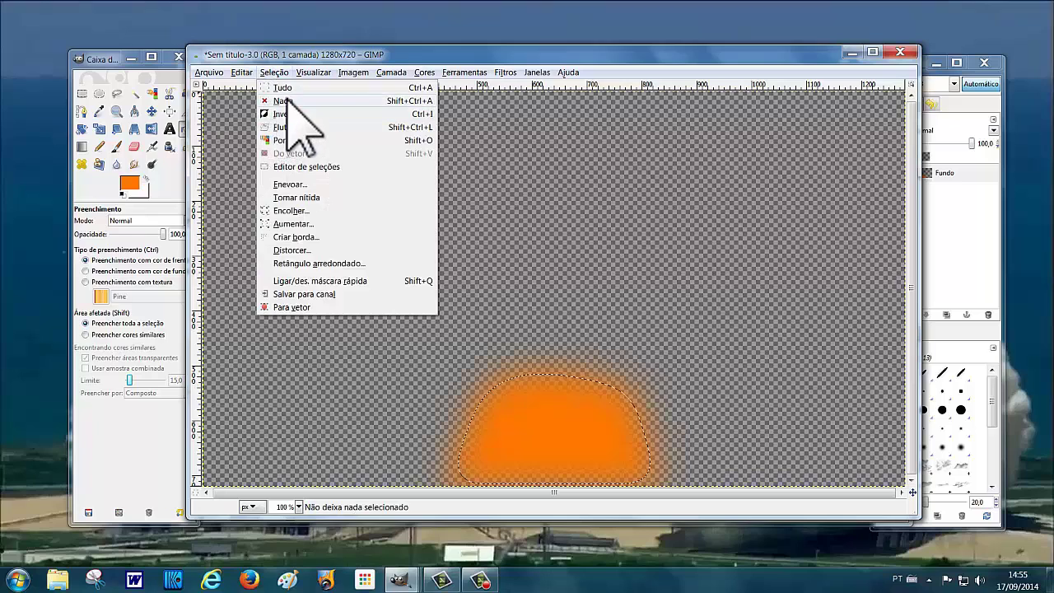
pyautogui.click(285, 100)
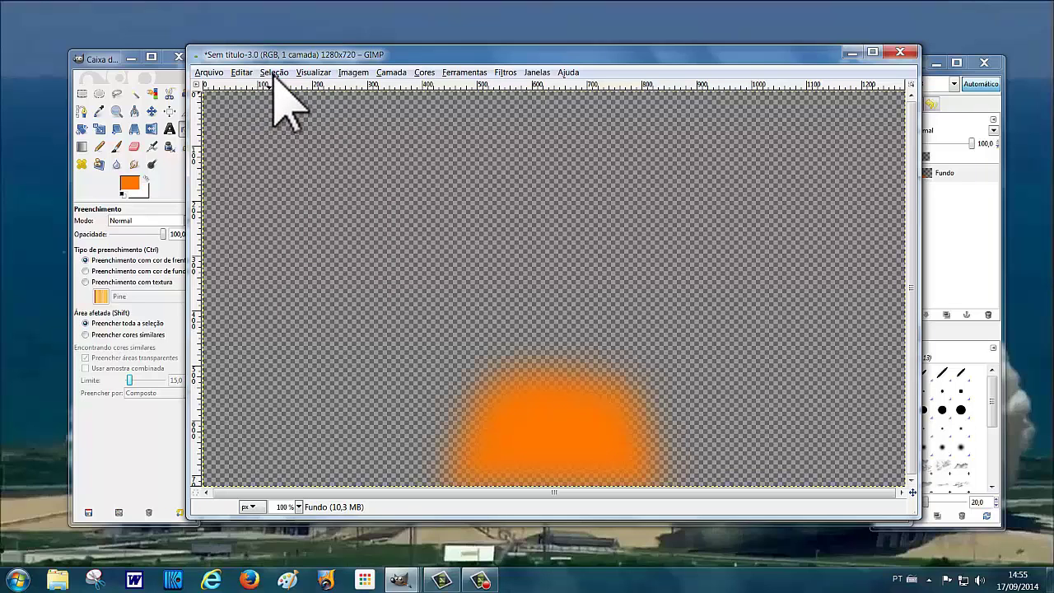
# - Select the entire transparent image with the orange dome and copy it
pyautogui.click(274, 74)
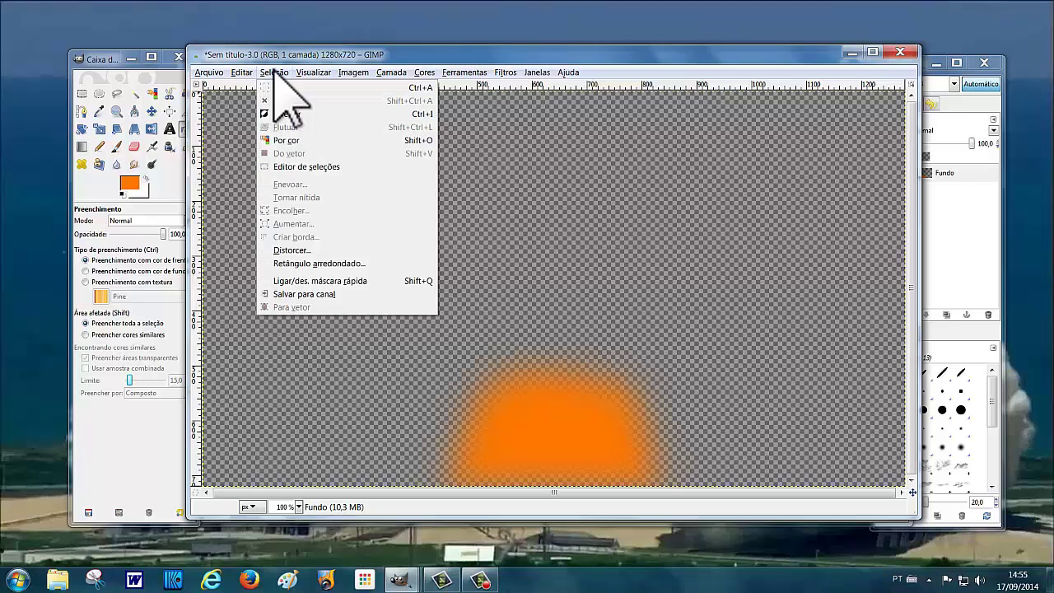
pyautogui.click(282, 88)
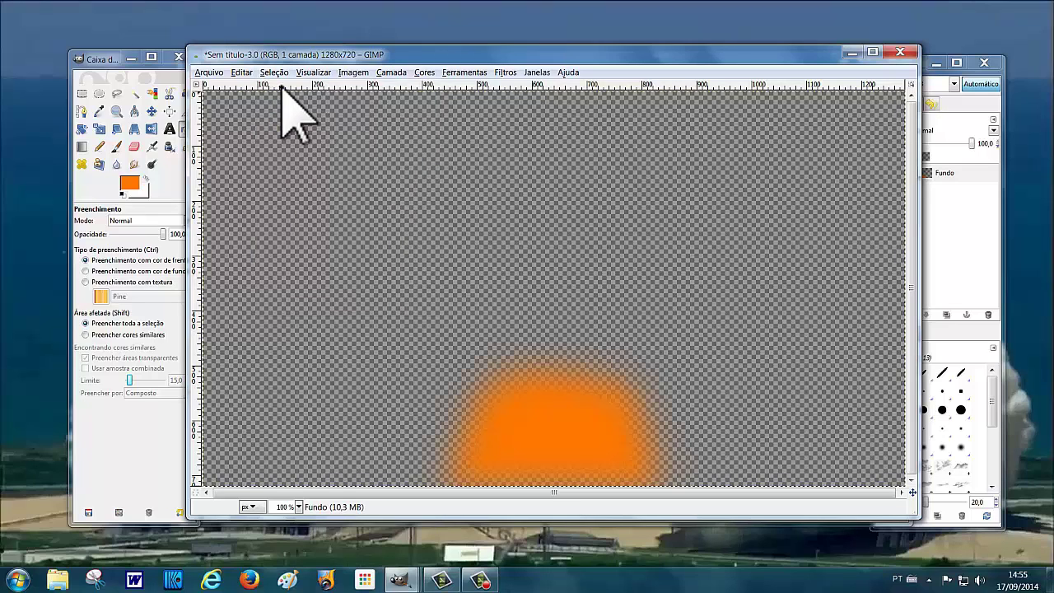
pyautogui.click(241, 72)
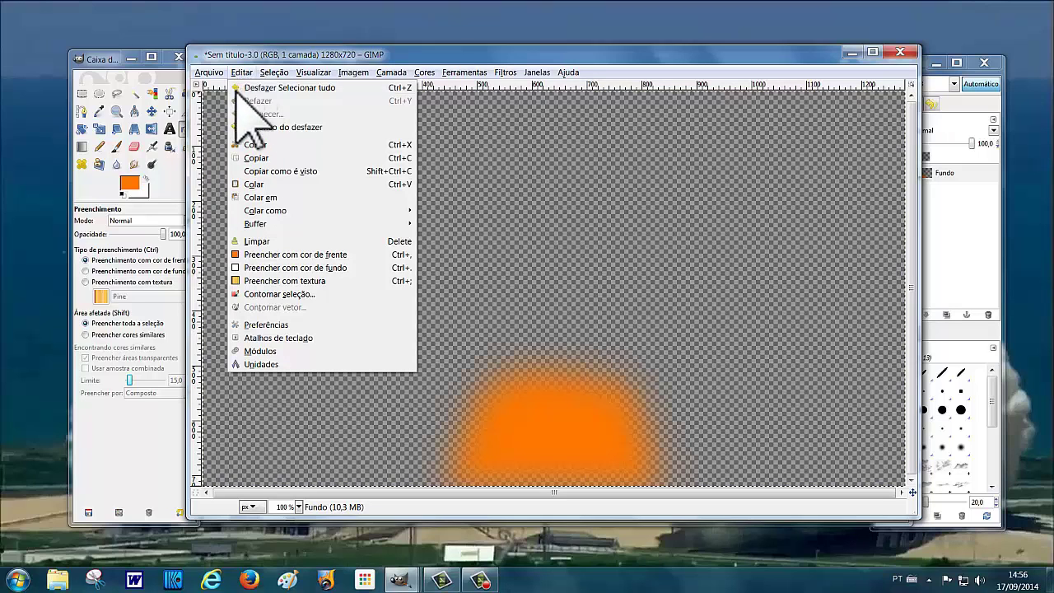
pyautogui.click(257, 158)
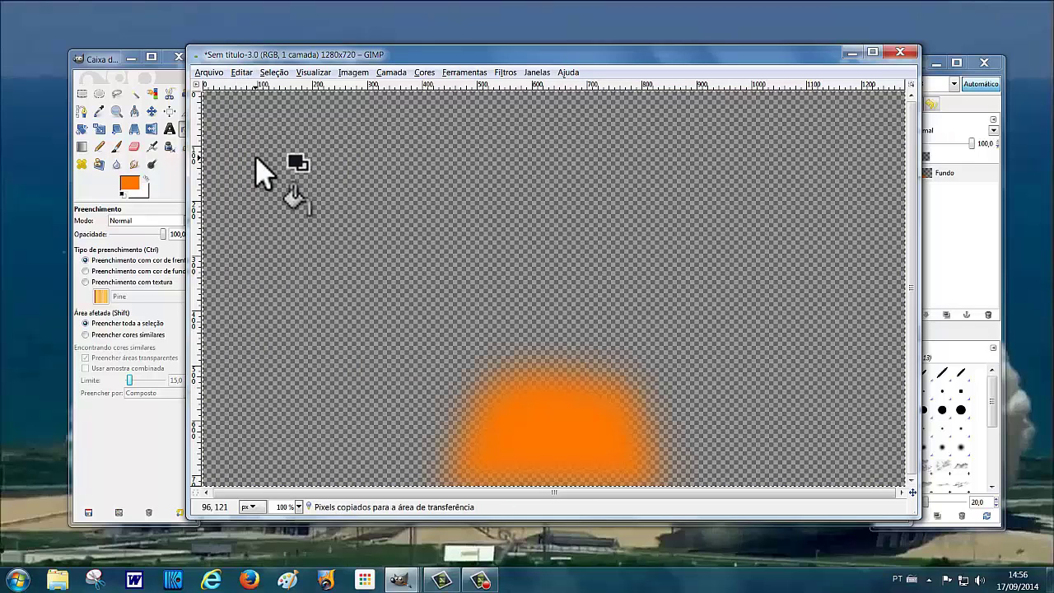
# - Bring the image with the light rays to the front and paste the copied orange dome into it
pyautogui.moveTo(479, 59); pyautogui.dragTo(478, 80)
pyautogui.click(482, 60)
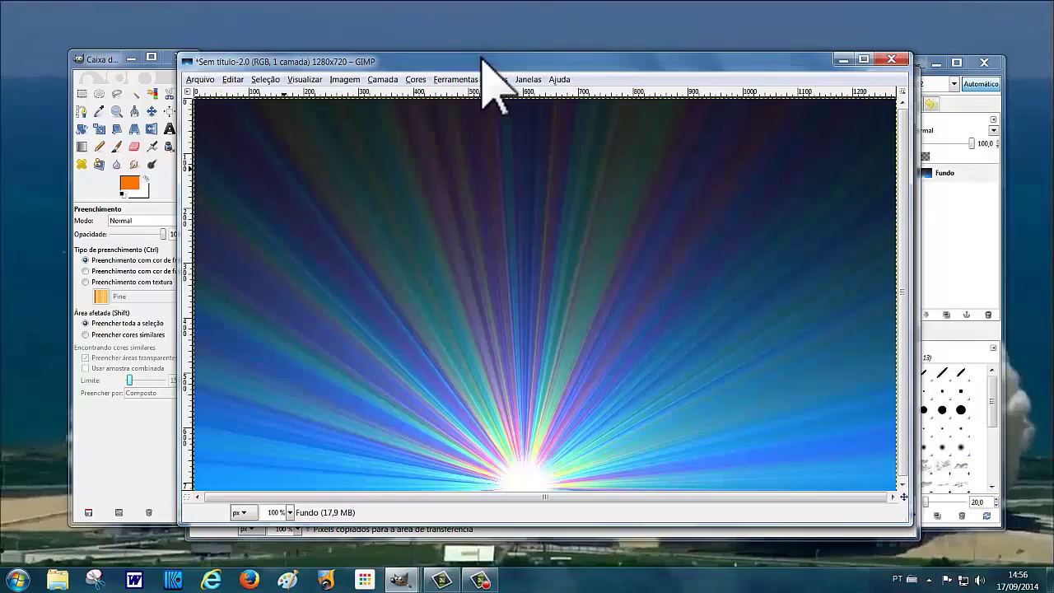
pyautogui.click(231, 79)
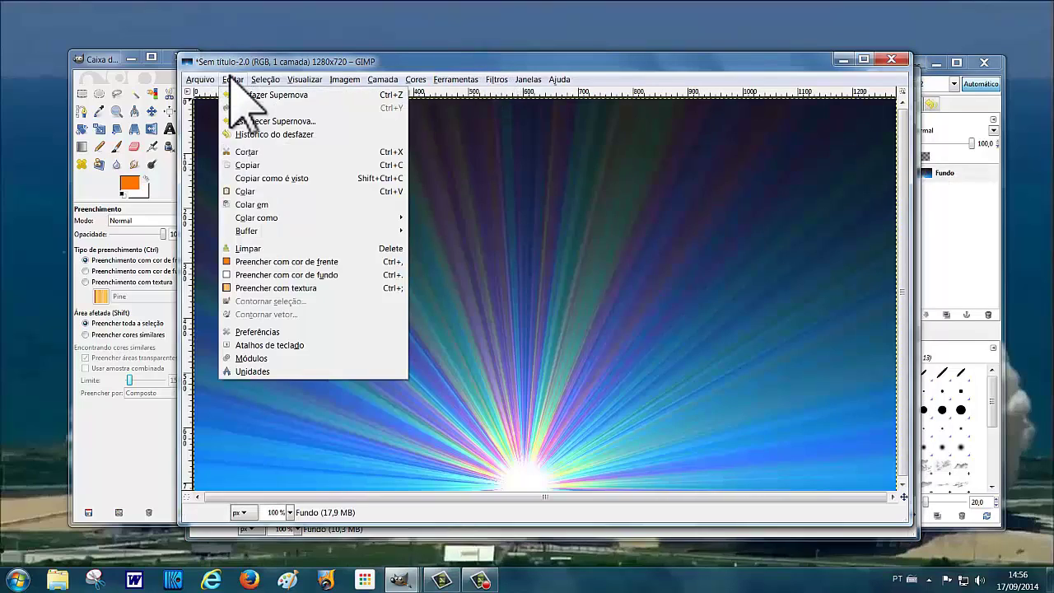
pyautogui.click(247, 191)
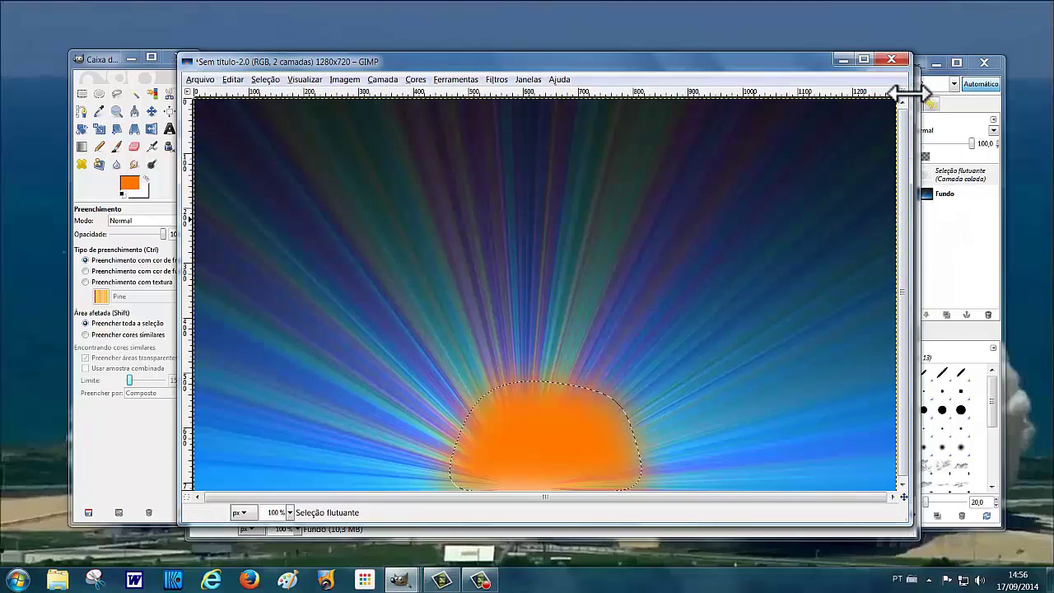
# - Turn the pasted floating selection into a new layer and lower its opacity to 91.4
pyautogui.click(991, 267)
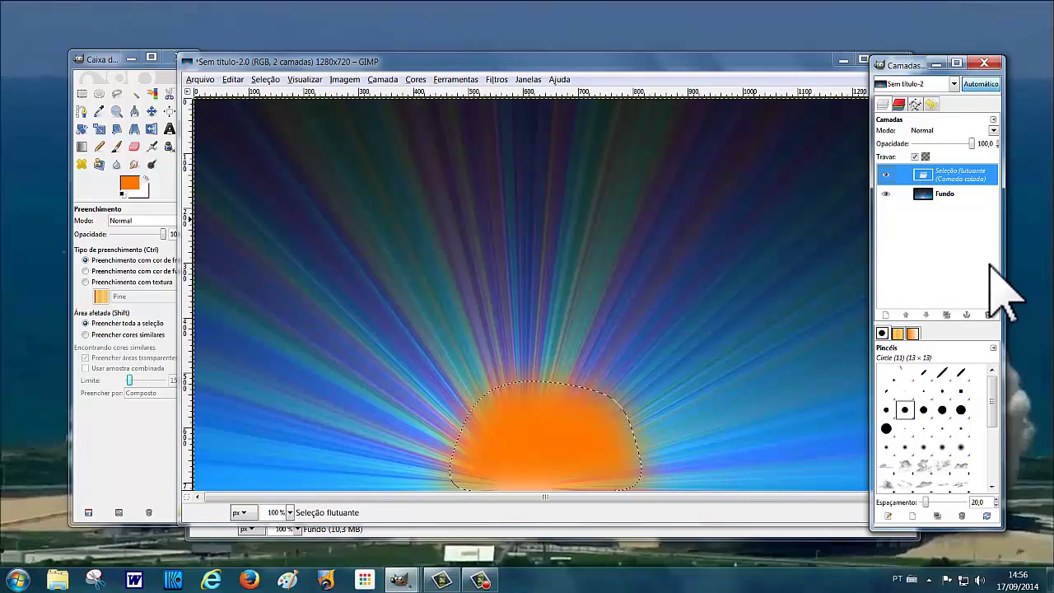
pyautogui.click(887, 315)
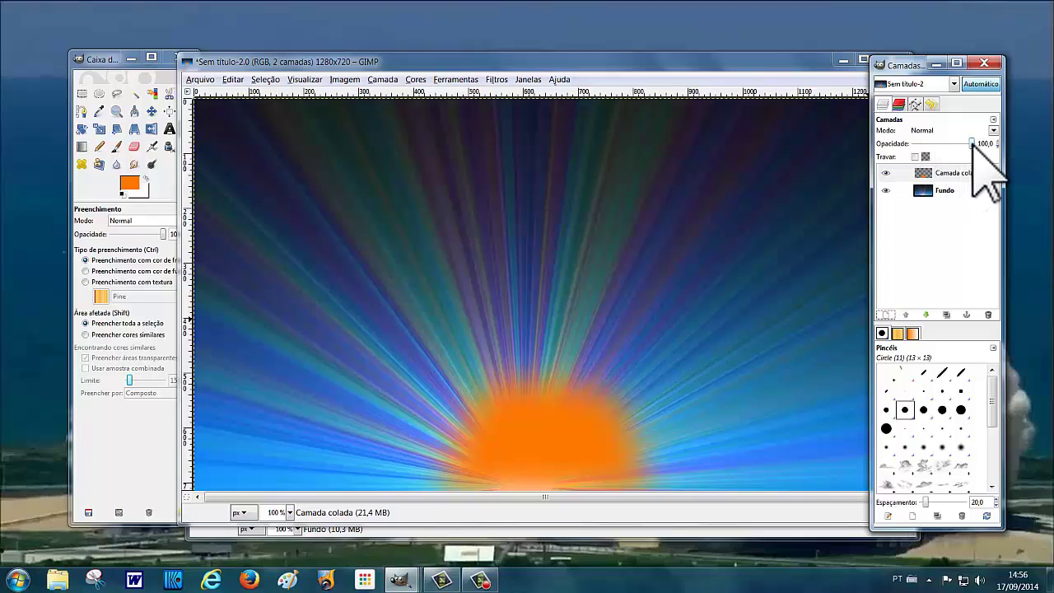
pyautogui.moveTo(972, 144); pyautogui.dragTo(963, 143)
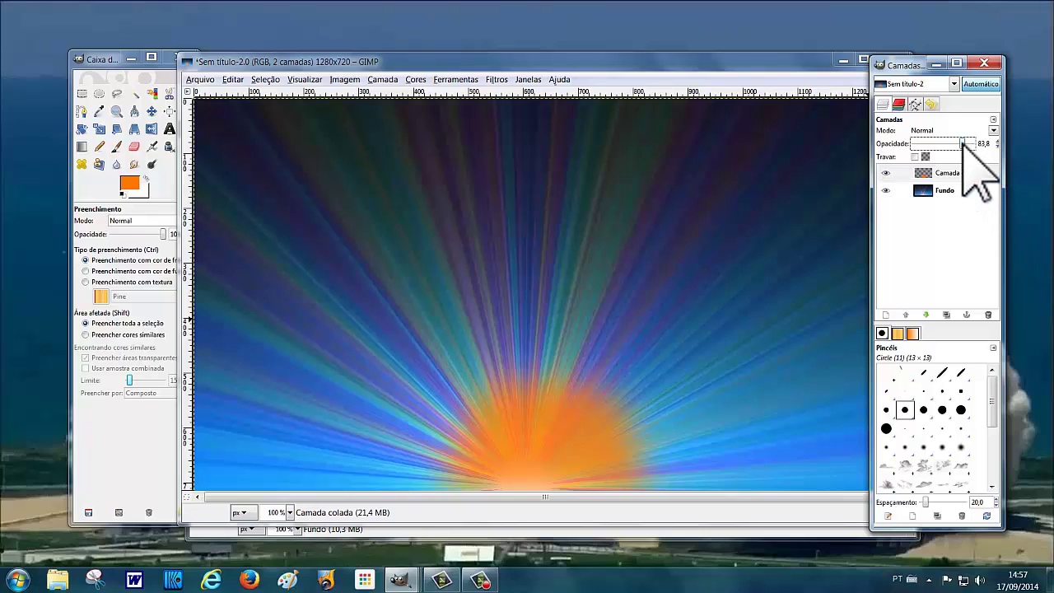
pyautogui.moveTo(963, 143); pyautogui.dragTo(968, 143)
pyautogui.click(481, 580)
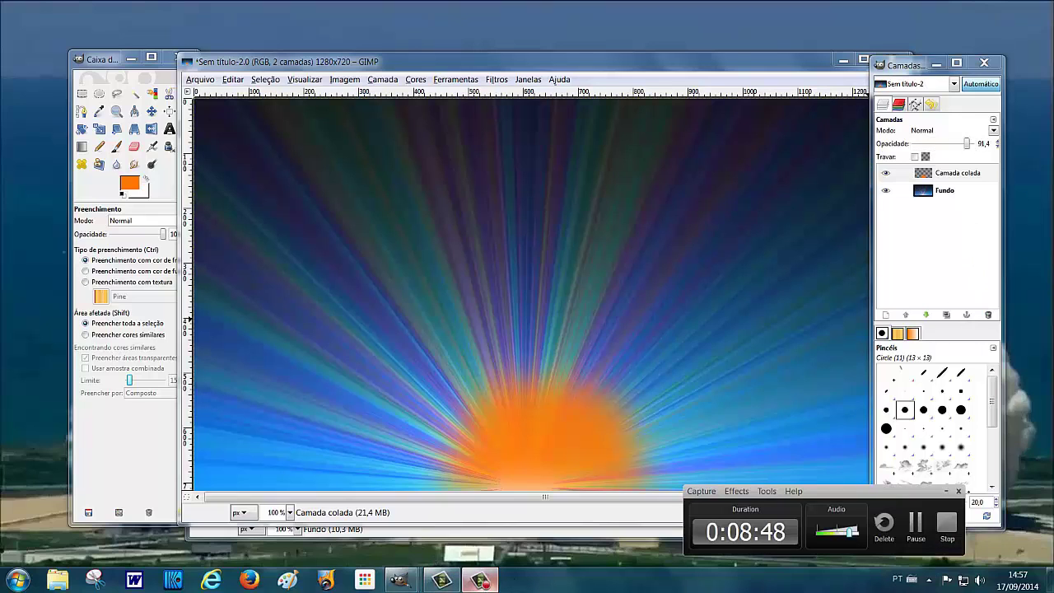
pyautogui.click(912, 527)
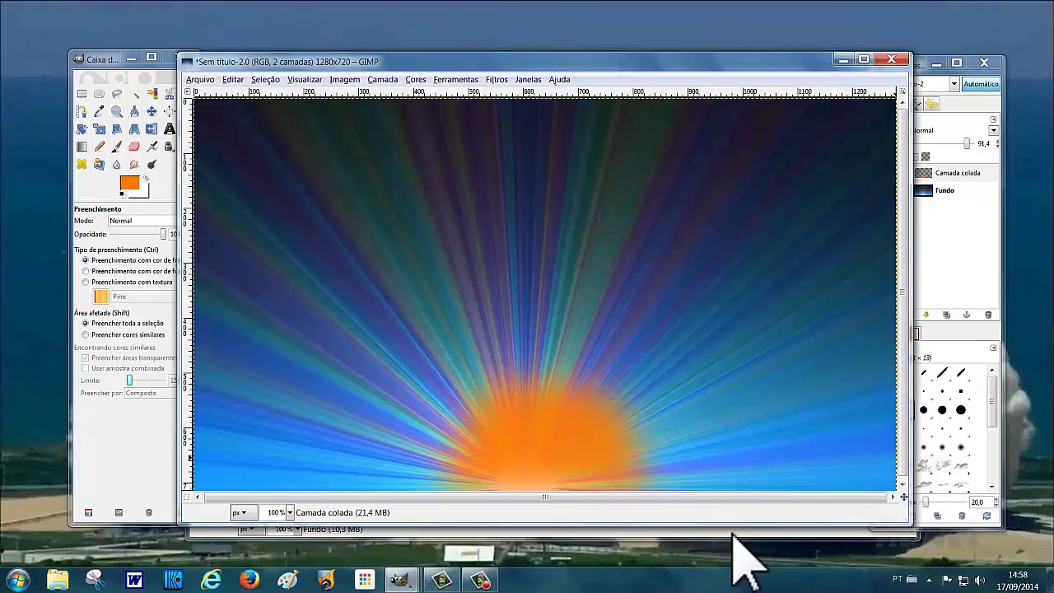
# - Create a further new 1280 x 720 pixel RGB image filled with transparency
pyautogui.click(211, 80)
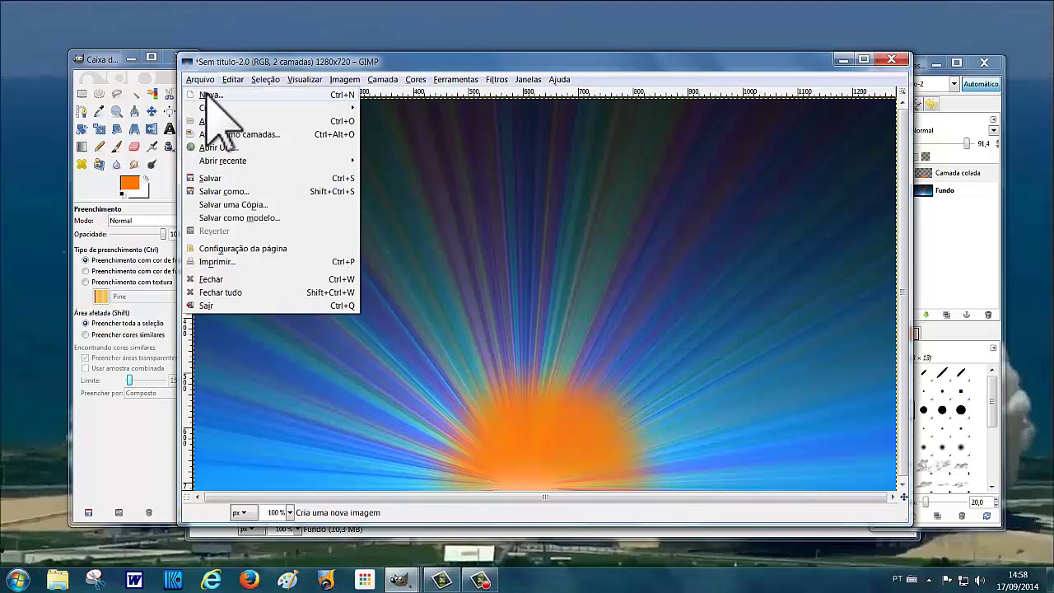
pyautogui.click(207, 95)
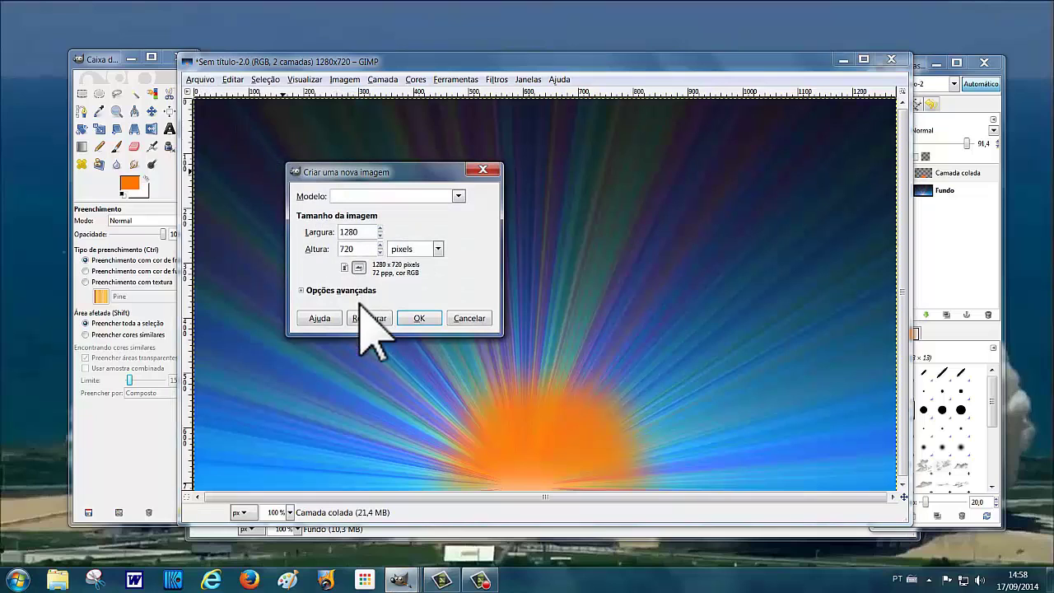
pyautogui.click(301, 289)
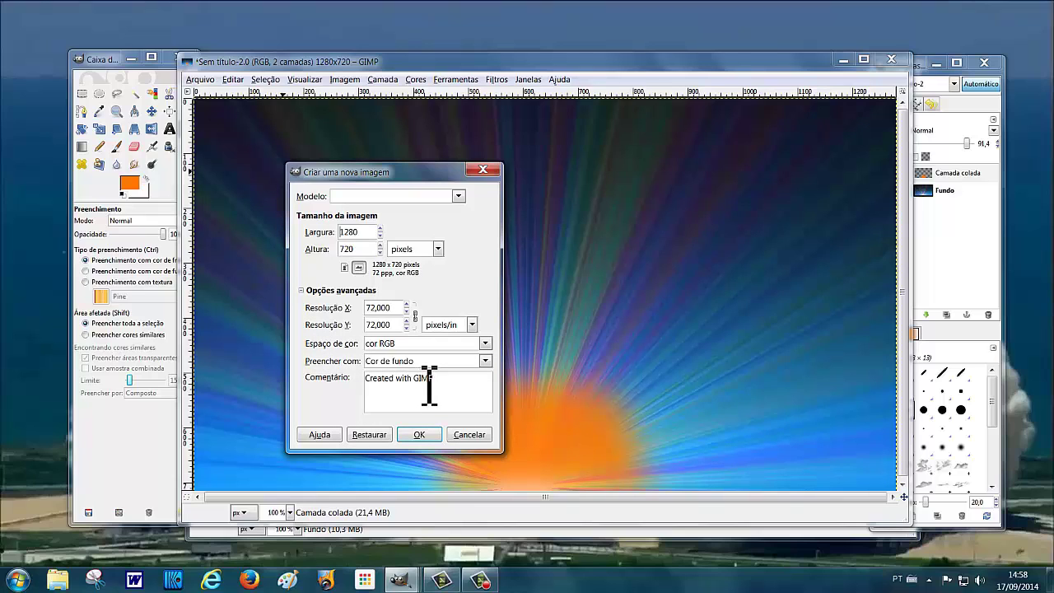
pyautogui.click(485, 360)
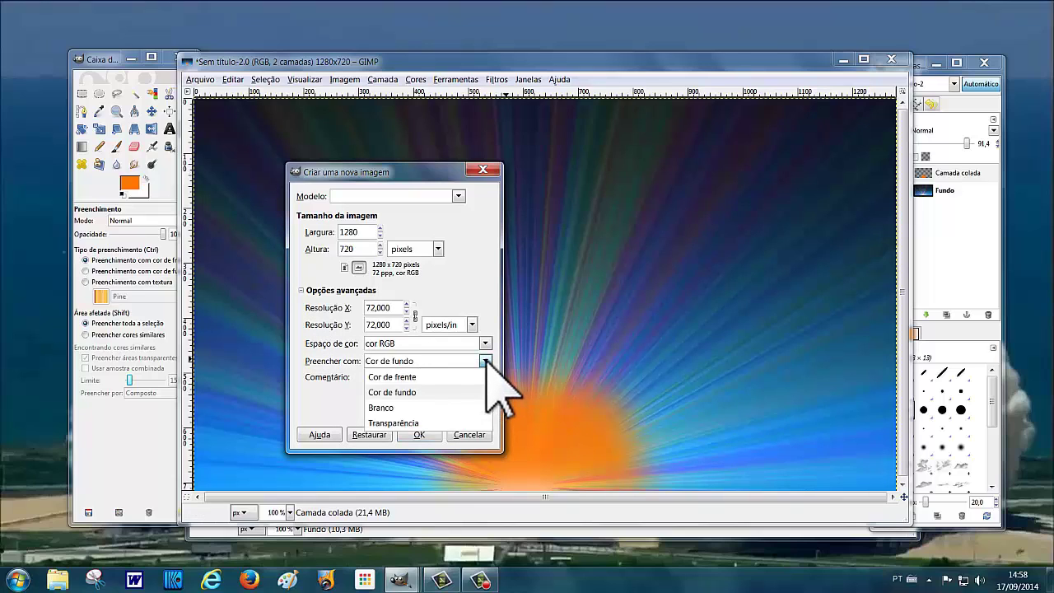
pyautogui.click(397, 422)
pyautogui.click(415, 434)
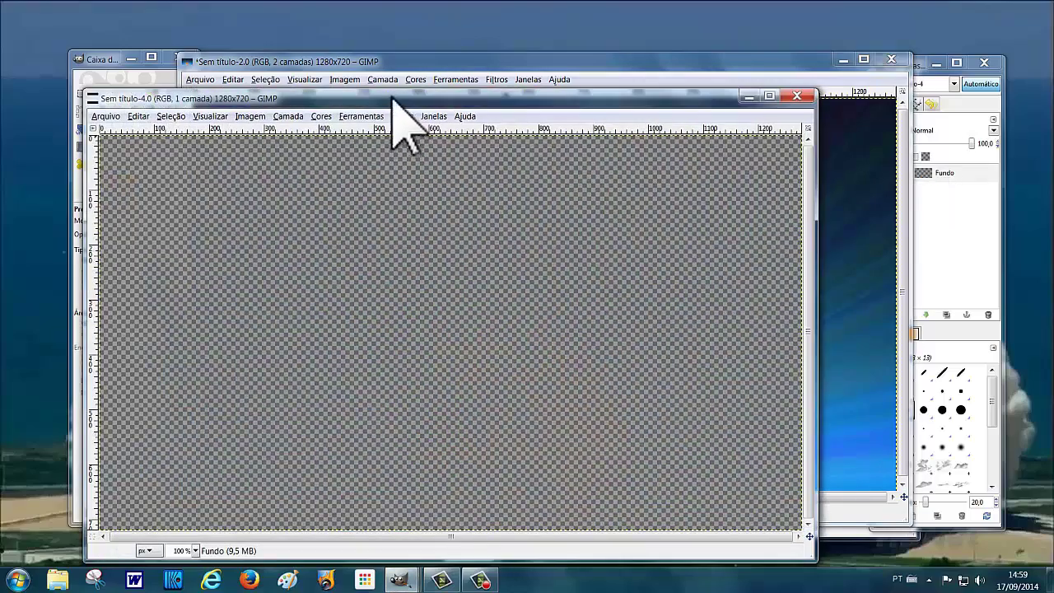
# - Reposition the new transparent image window and the toolbox so the toolbox and layers windows stay uncovered beside the canvas
pyautogui.moveTo(392, 96); pyautogui.dragTo(442, 49)
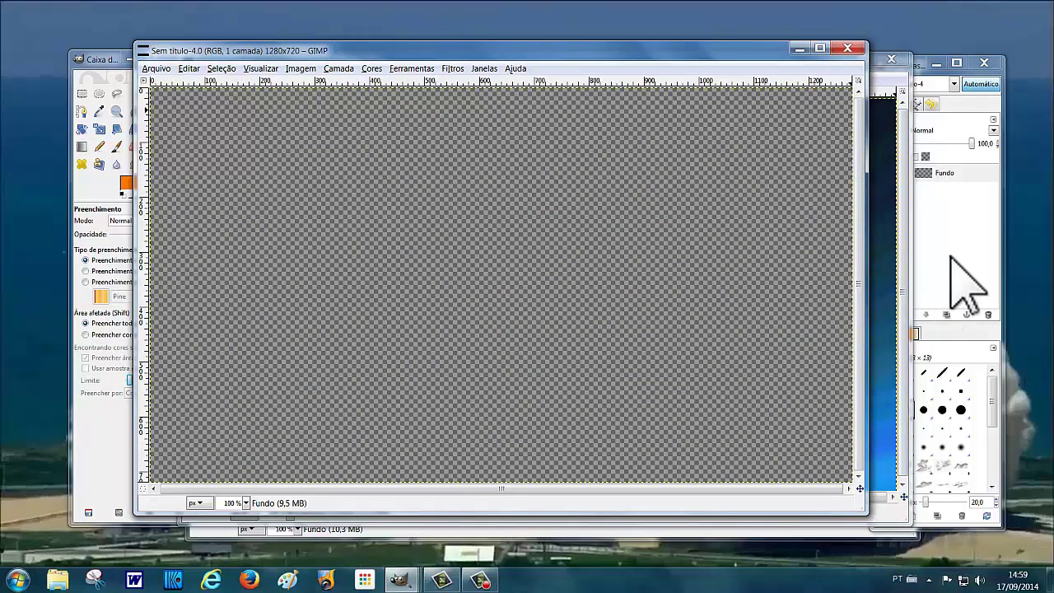
pyautogui.moveTo(952, 258); pyautogui.dragTo(73, 42)
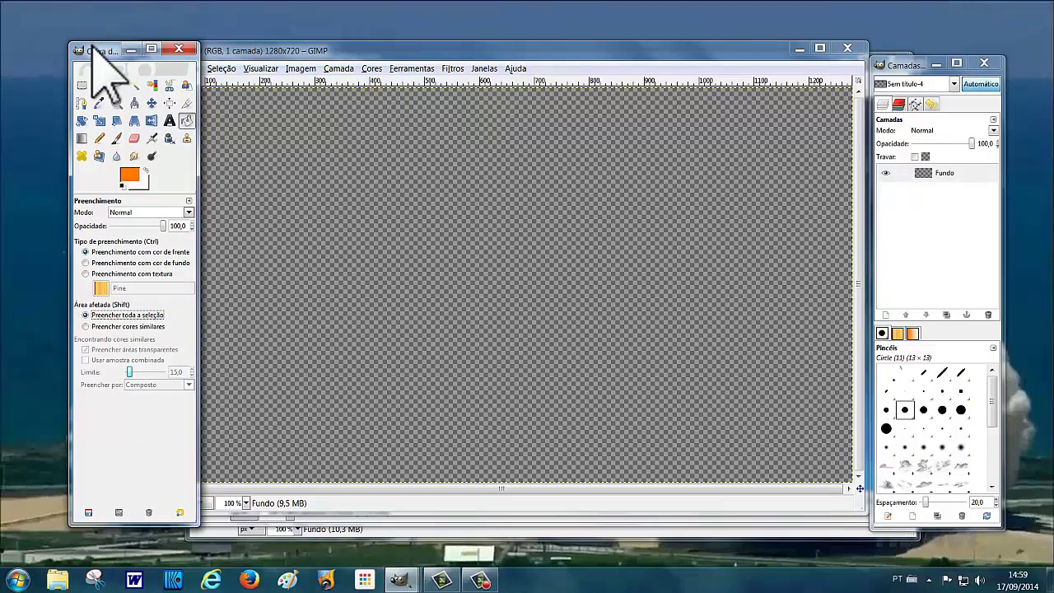
pyautogui.moveTo(107, 54); pyautogui.dragTo(47, 53)
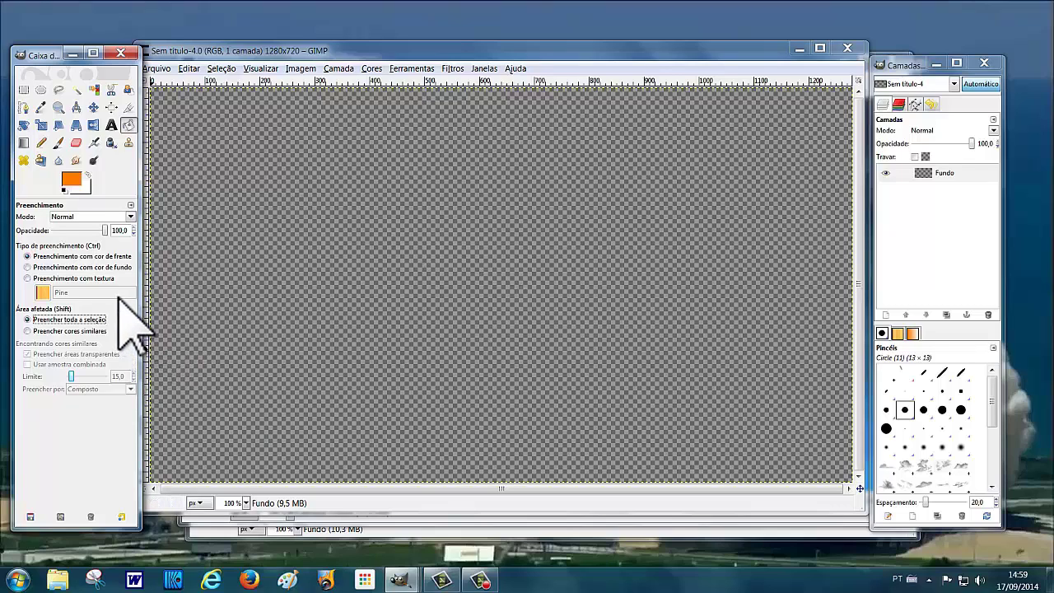
# - Activate the Paintbrush tool and choose the Clouds_17 brush for it
pyautogui.moveTo(72, 179)
pyautogui.mouseDown()
pyautogui.moveTo(111, 221)
pyautogui.moveTo(766, 468)
pyautogui.moveTo(908, 466)
pyautogui.mouseUp()
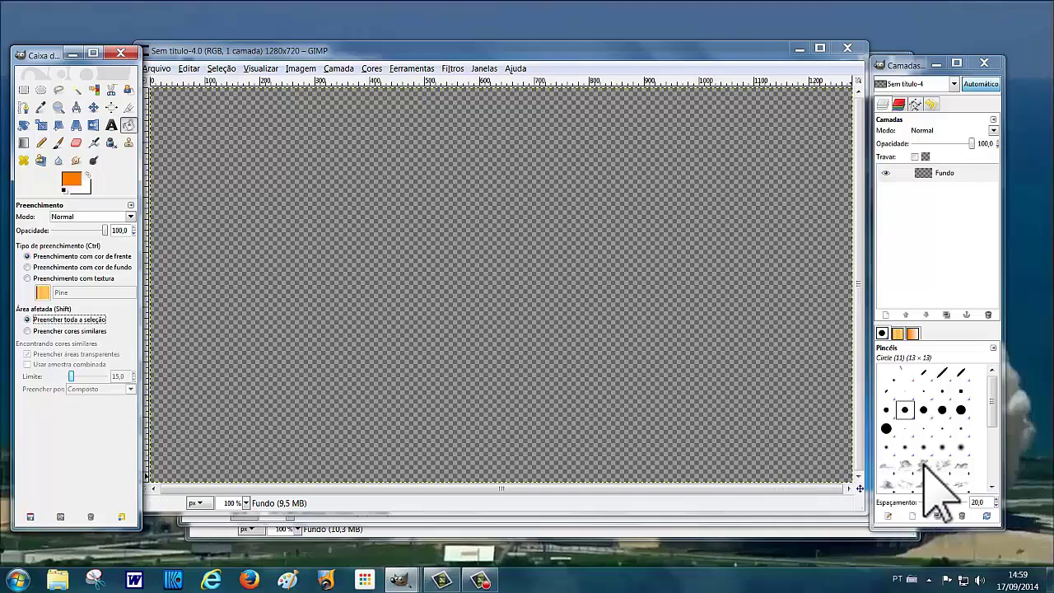
pyautogui.click(923, 464)
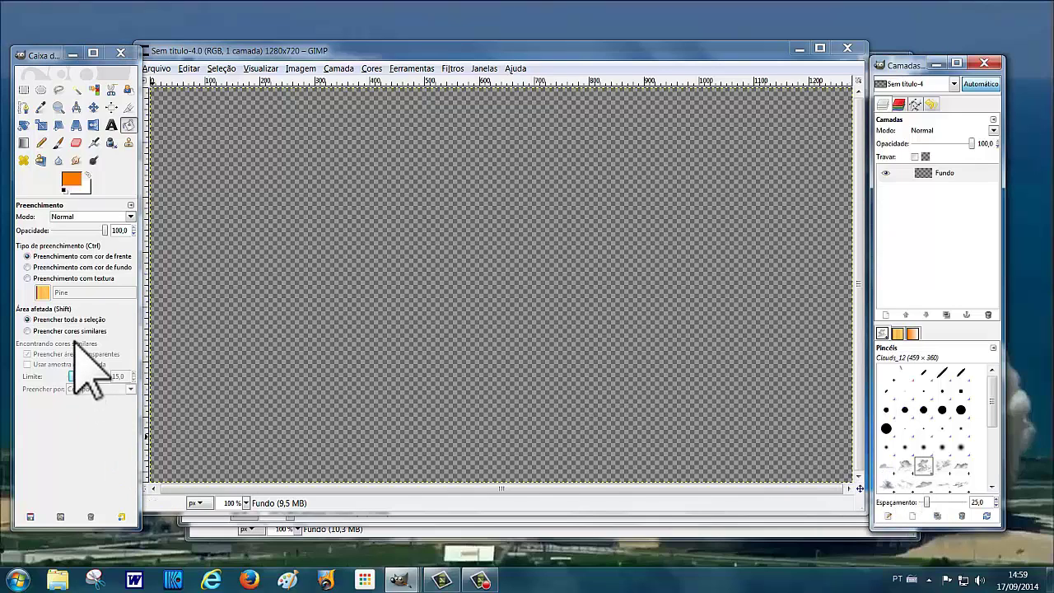
pyautogui.press('p')
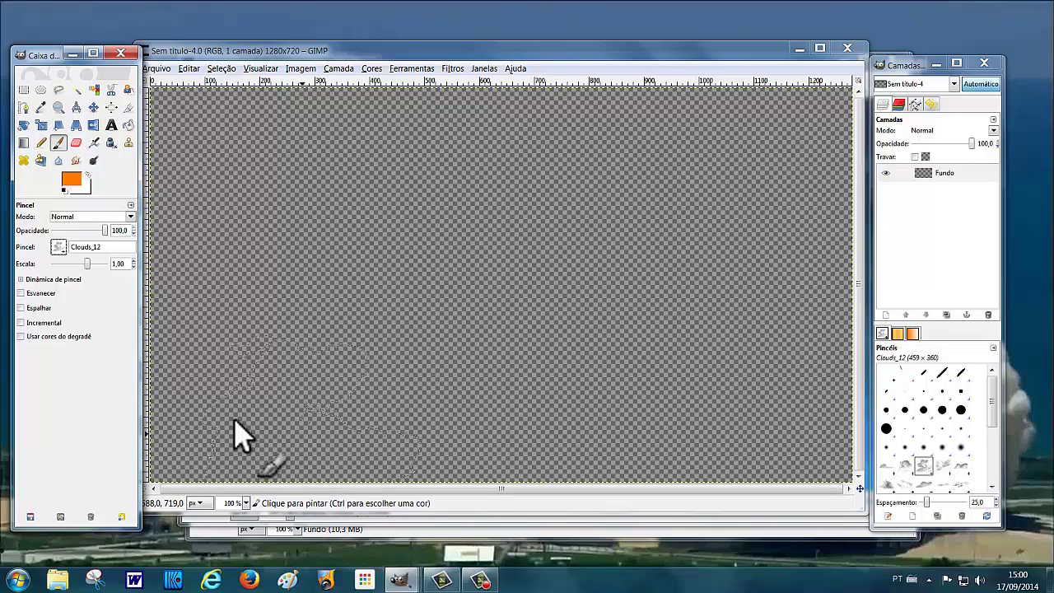
pyautogui.click(58, 247)
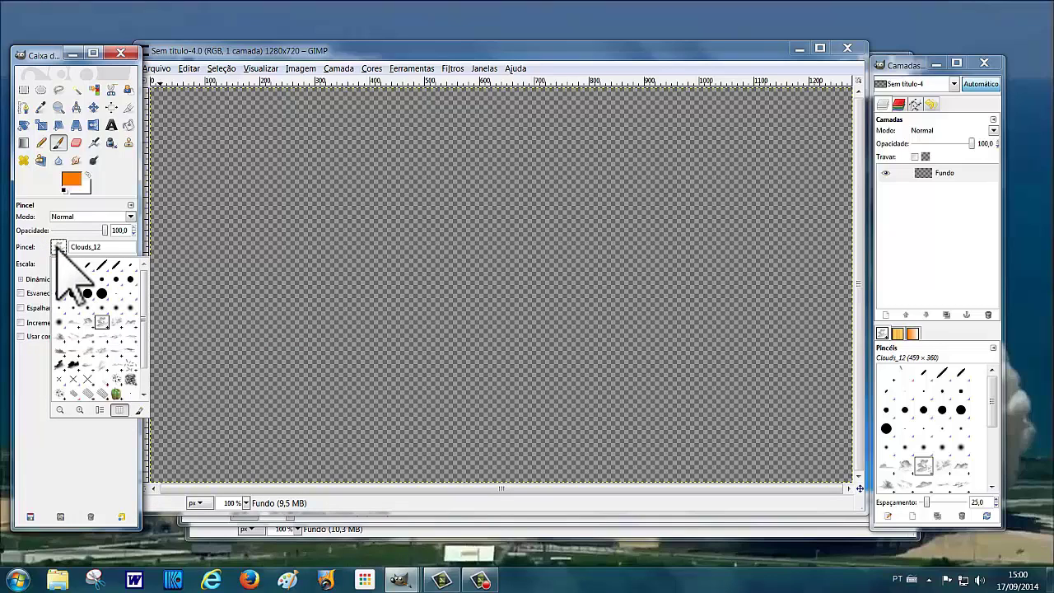
pyautogui.doubleClick(87, 338)
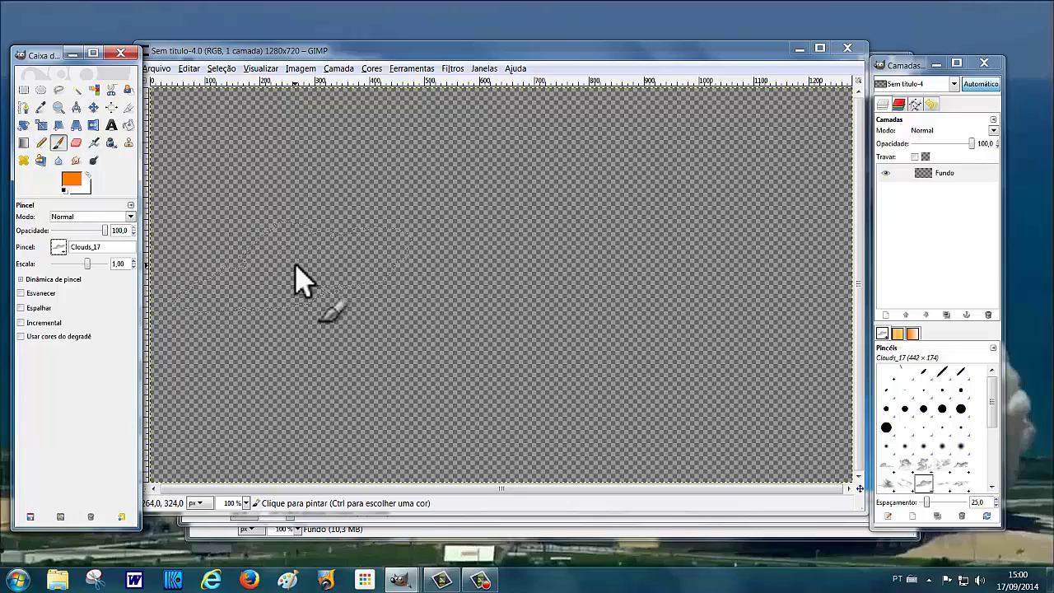
pyautogui.click(288, 236)
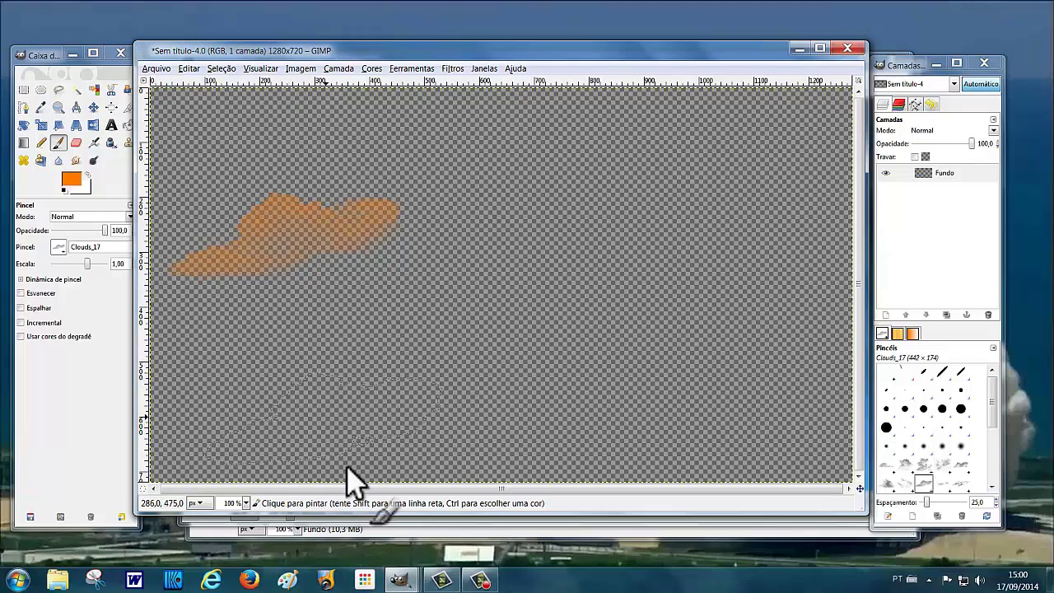
pyautogui.click(480, 581)
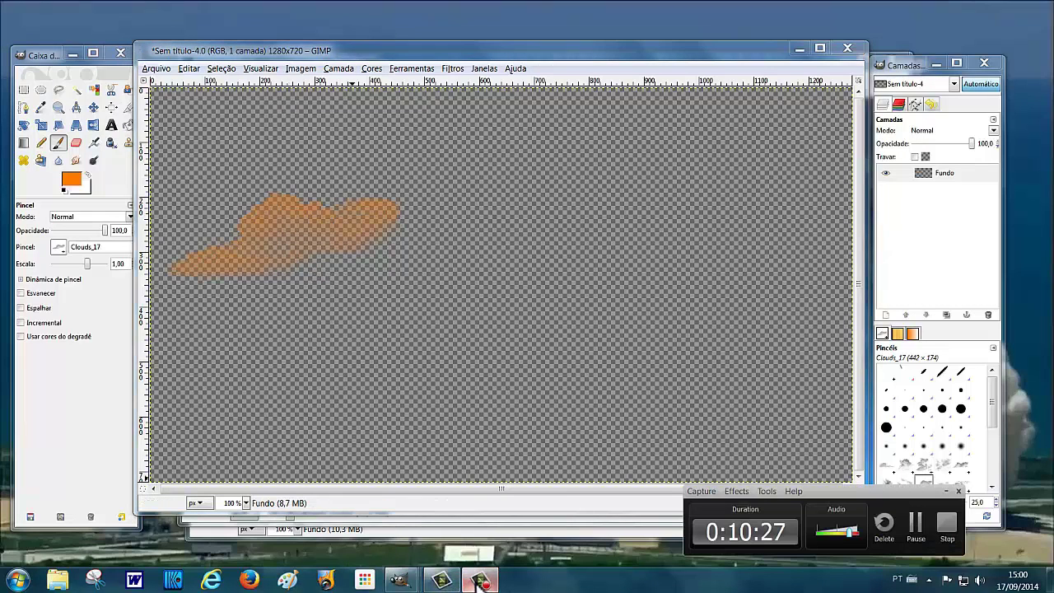
pyautogui.click(916, 533)
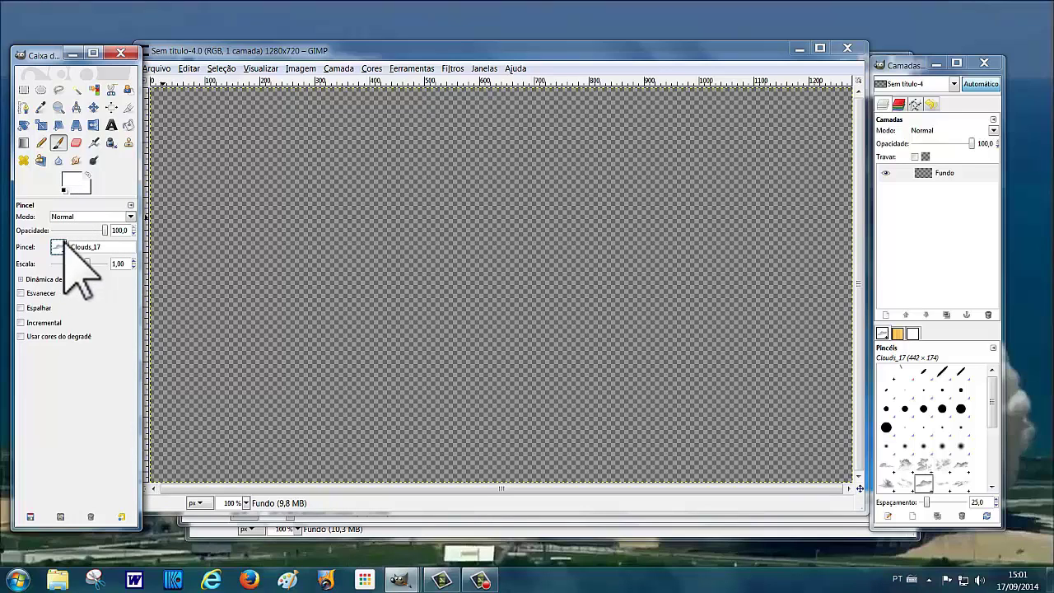
# - Stamp a white Clouds_17 cloud in the canvas's upper-left area, repeating it on the same spot to make it denser
pyautogui.click(300, 195)
pyautogui.click(301, 196)
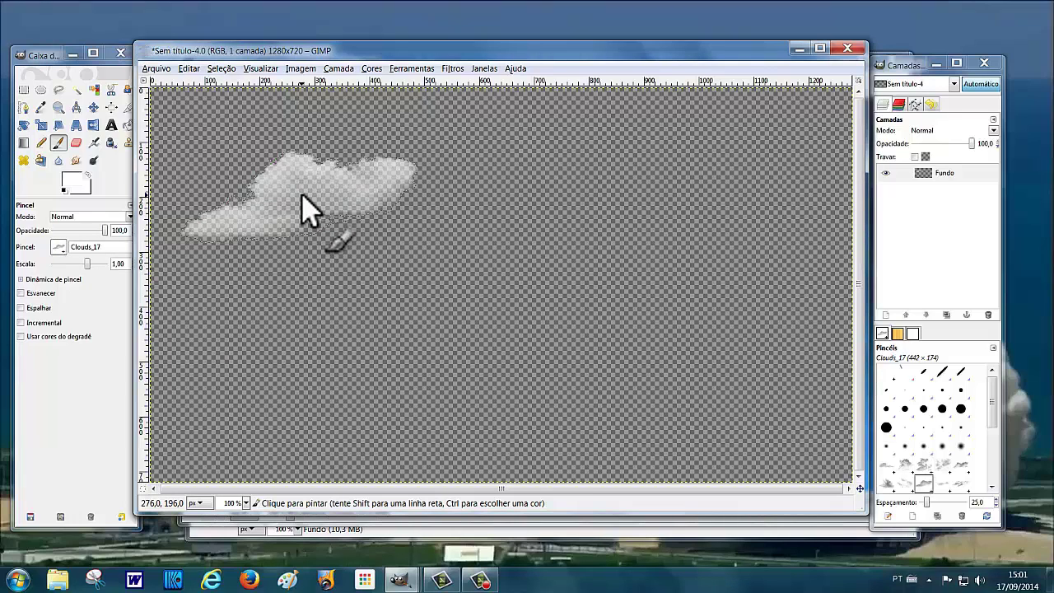
pyautogui.click(301, 196)
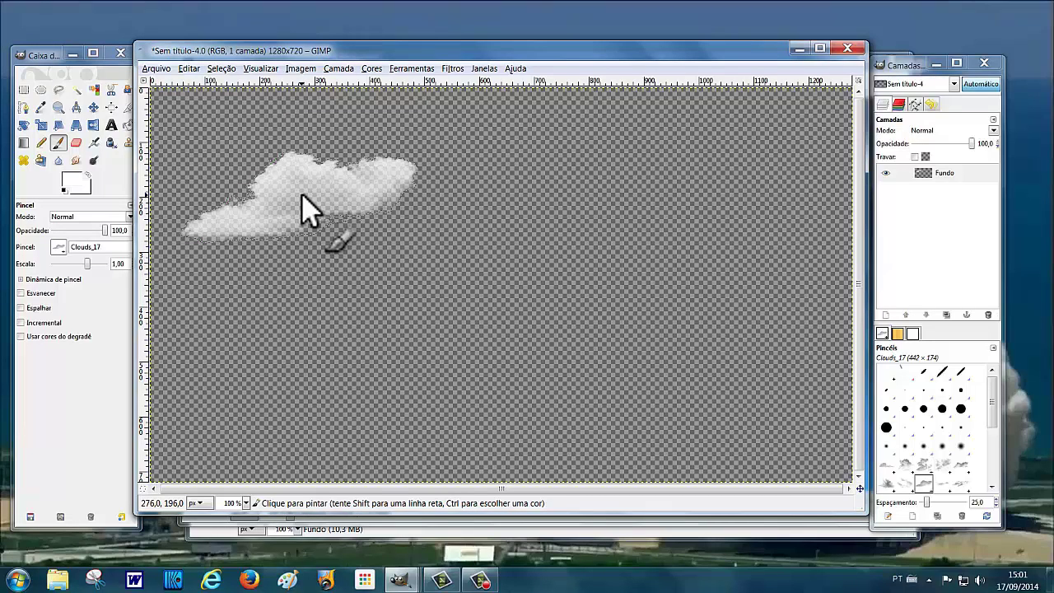
# - Switch to the Clouds_13 brush and stamp another white cloud to the right of the first one
pyautogui.click(58, 247)
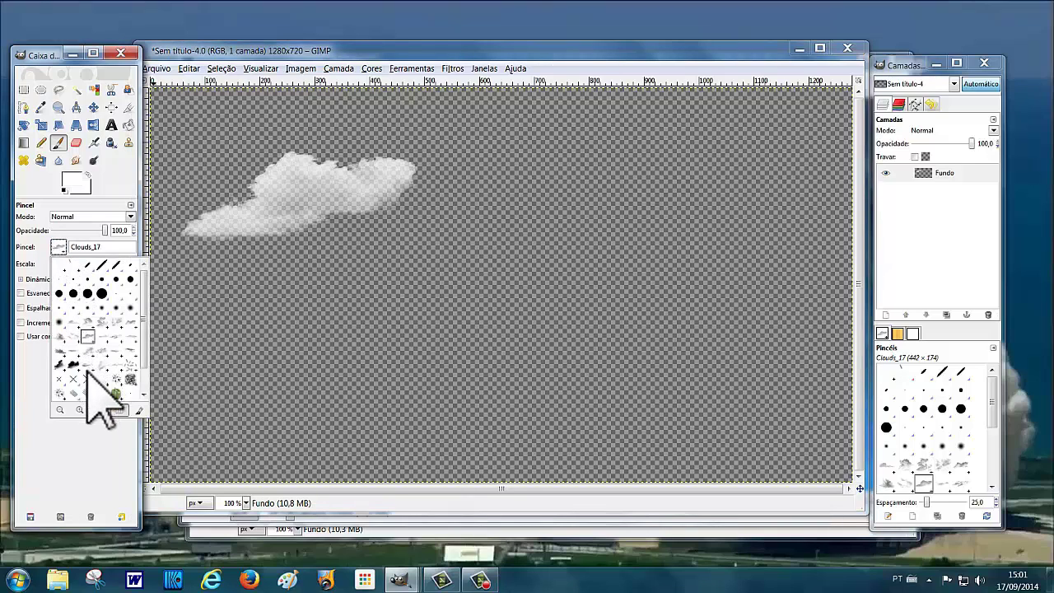
pyautogui.click(116, 327)
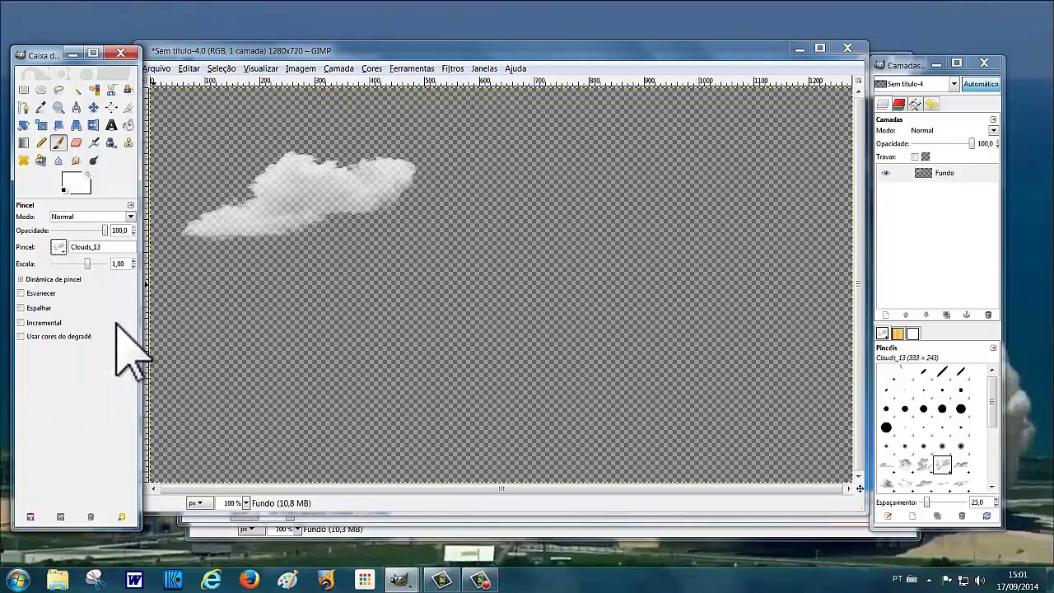
pyautogui.click(497, 207)
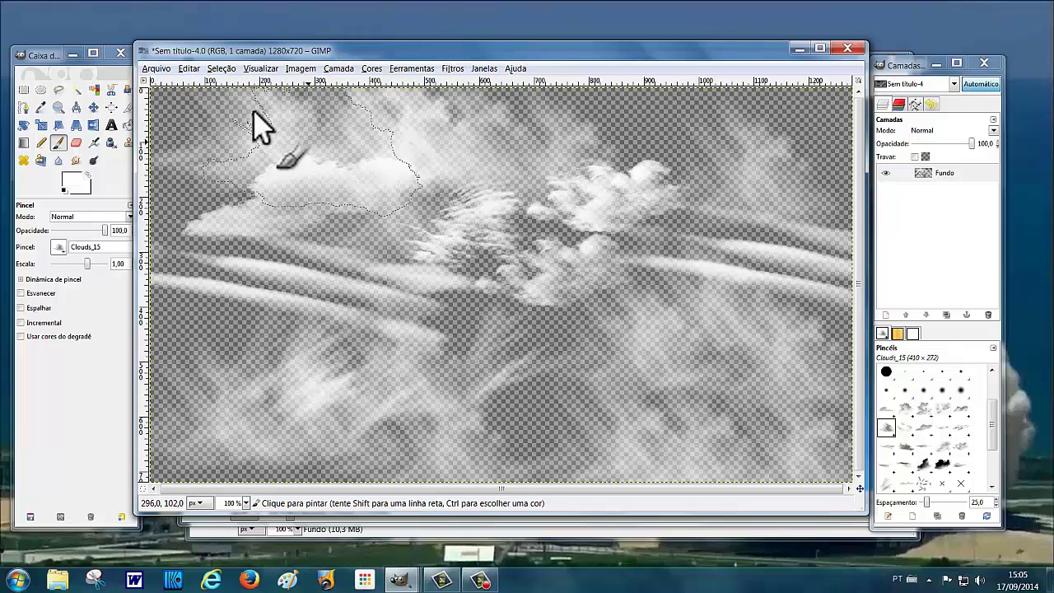
# - Select the entire transparent image with the white clouds and copy it
pyautogui.click(218, 71)
pyautogui.click(228, 82)
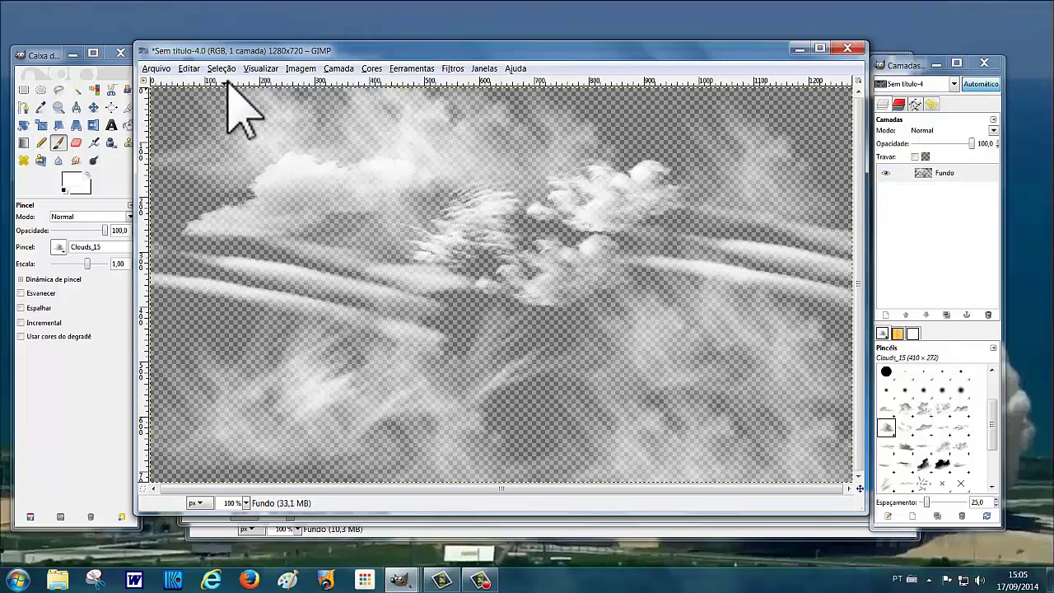
pyautogui.click(188, 72)
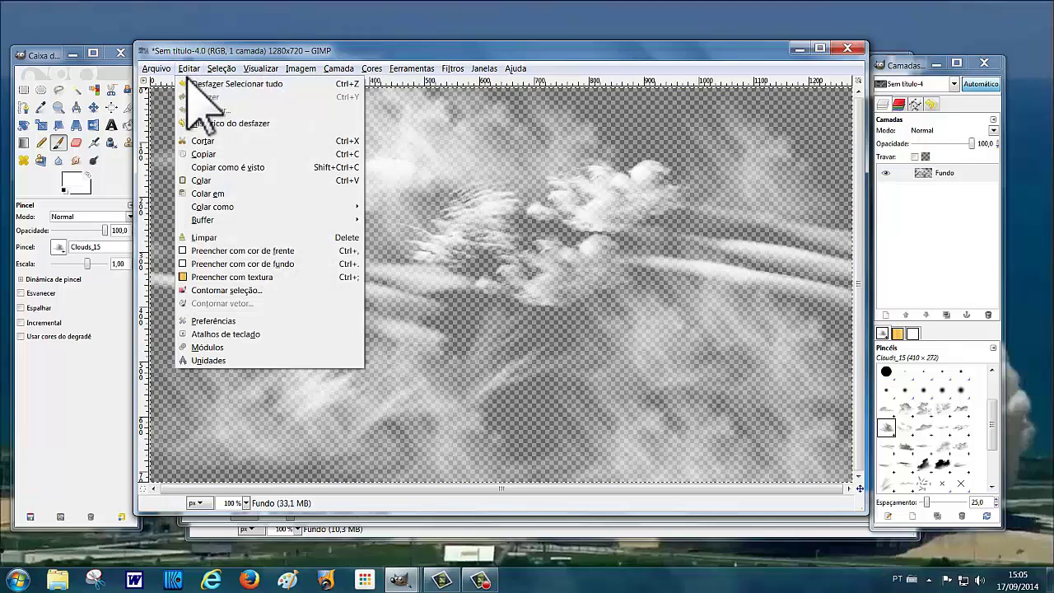
pyautogui.click(200, 154)
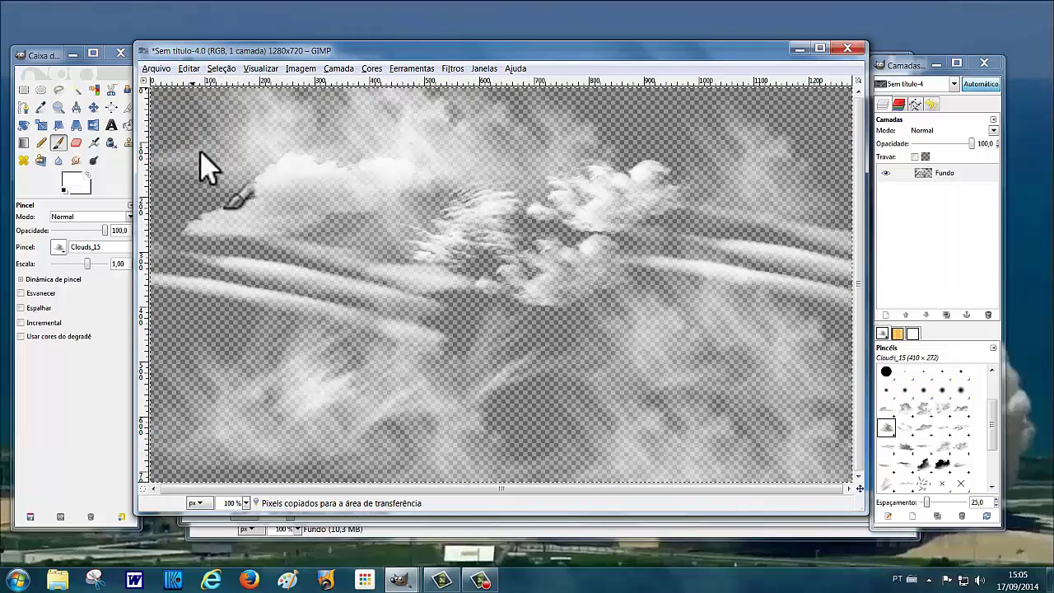
# - Paste the copied clouds into the image with the light rays and turn the floating selection into a new layer
pyautogui.moveTo(521, 48); pyautogui.dragTo(538, 79)
pyautogui.click(539, 66)
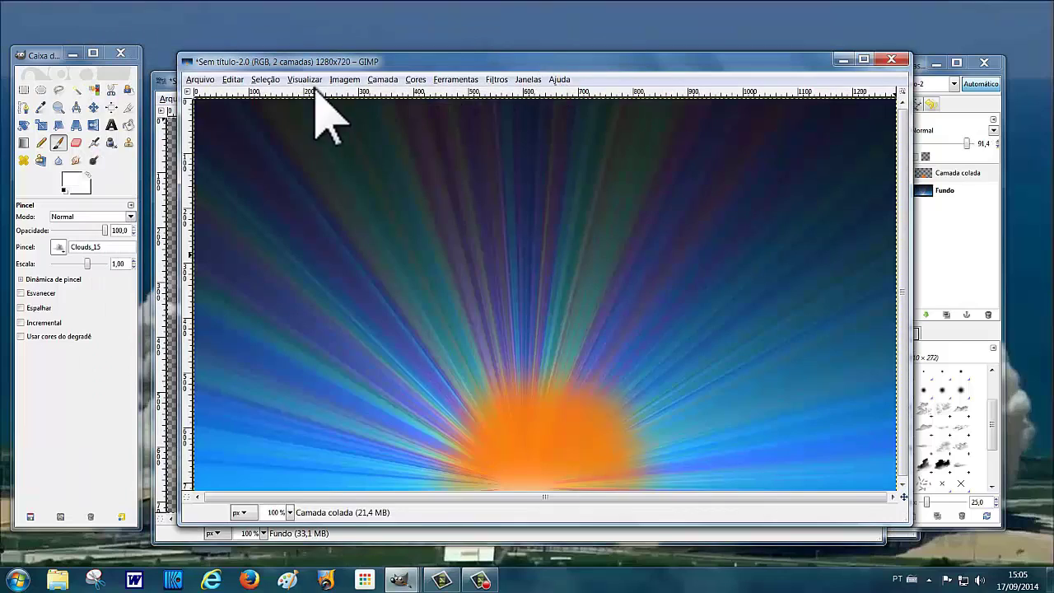
pyautogui.click(232, 79)
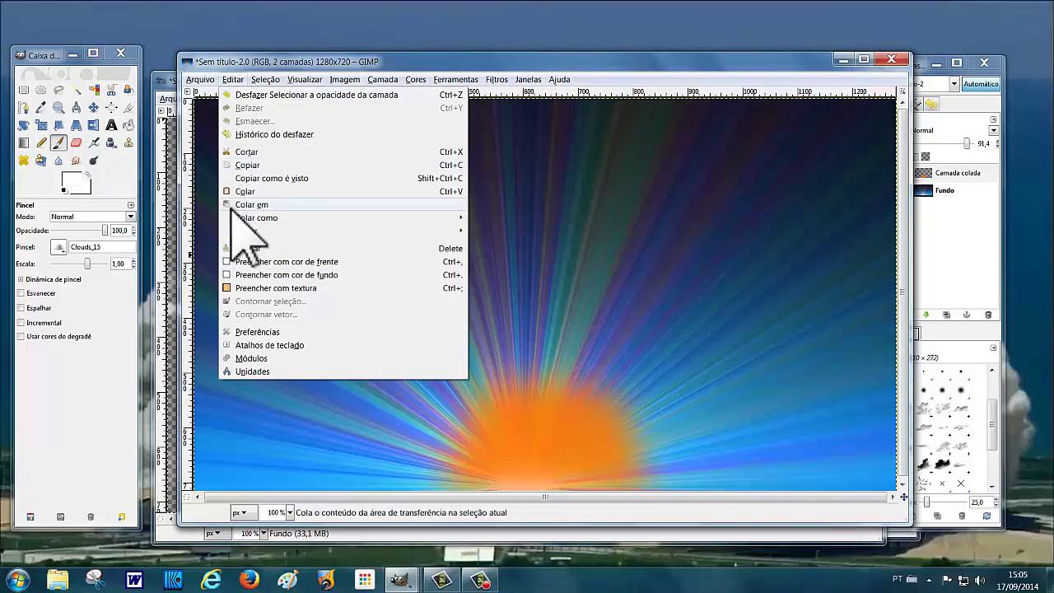
pyautogui.click(244, 191)
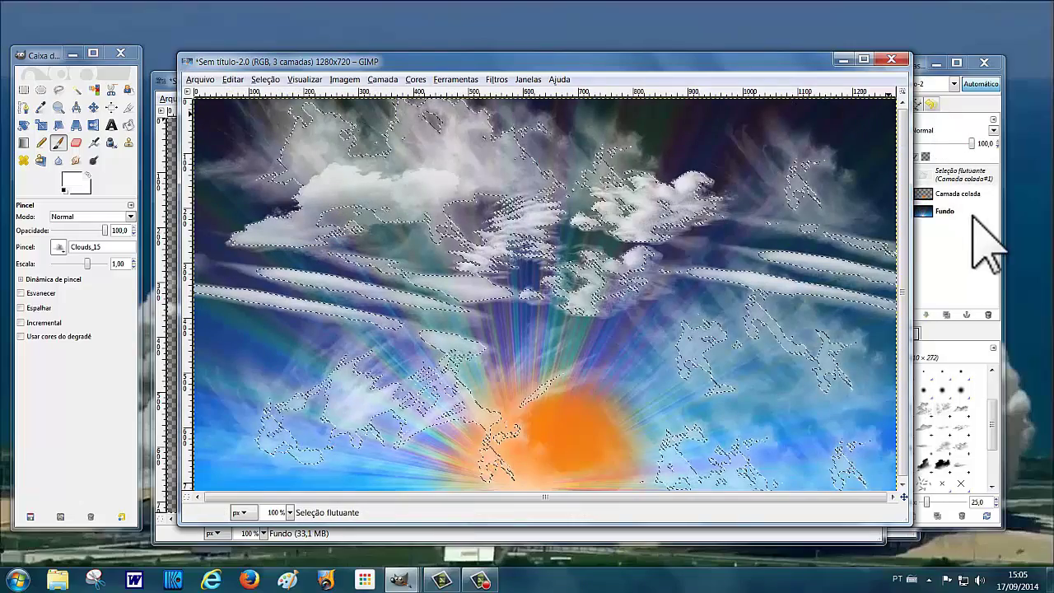
pyautogui.click(975, 276)
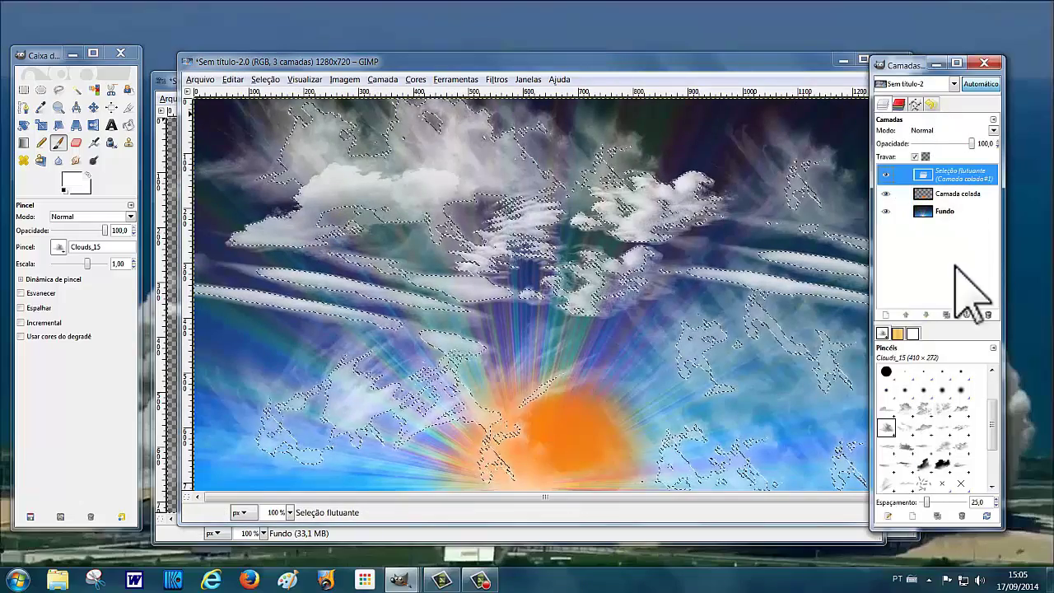
pyautogui.click(886, 314)
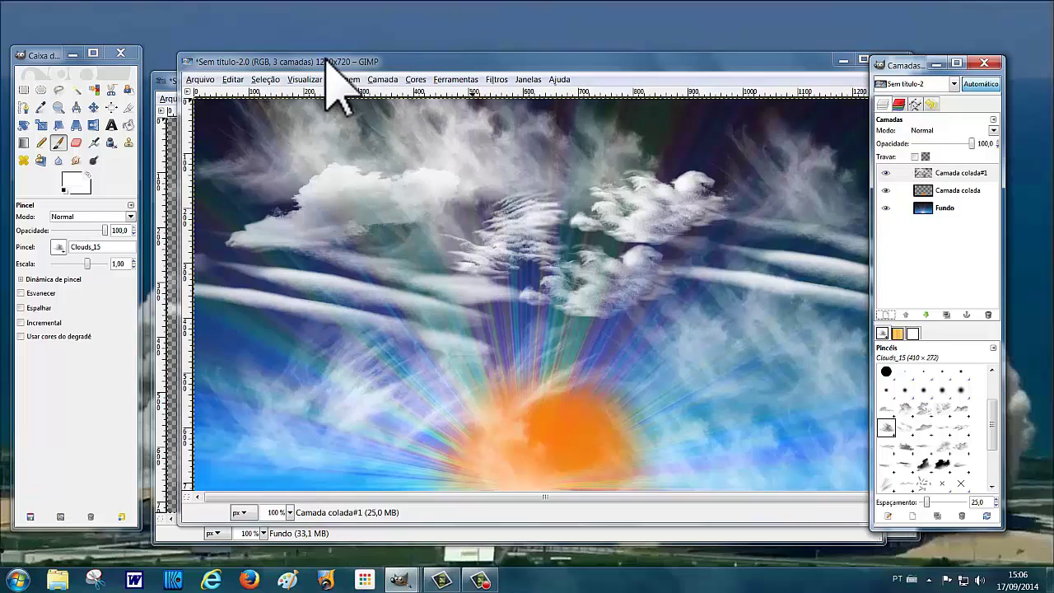
# - Create another new 1280 x 720 pixel image and move its window clear of the toolbox
pyautogui.click(202, 80)
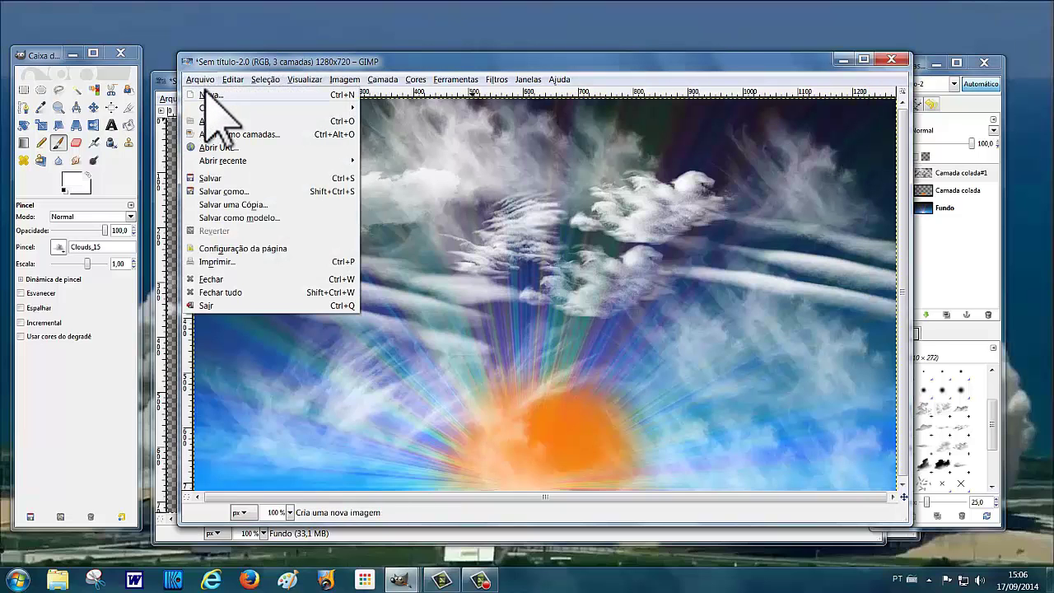
pyautogui.click(207, 94)
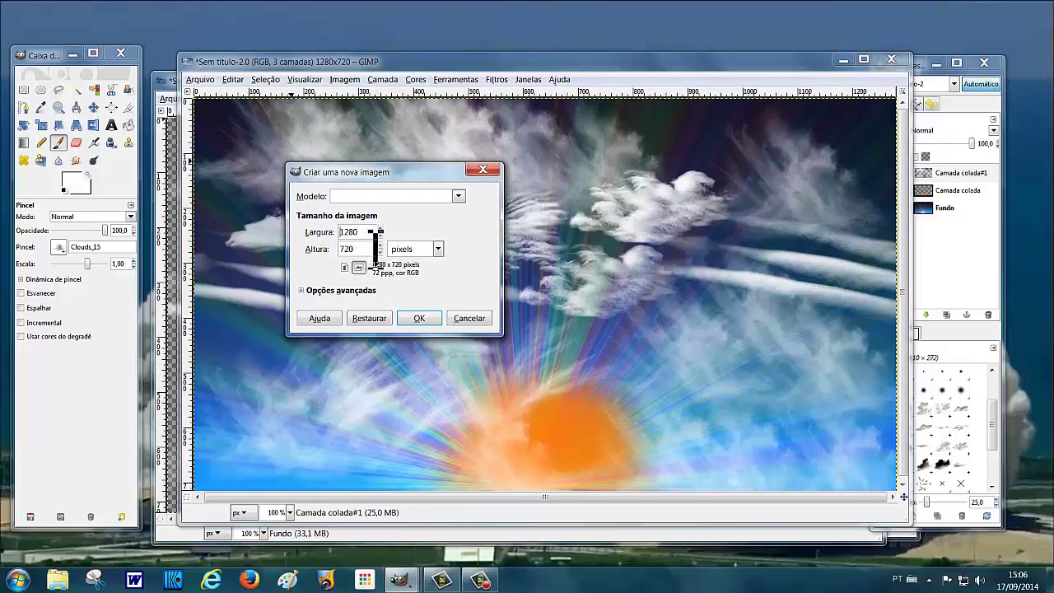
pyautogui.click(417, 318)
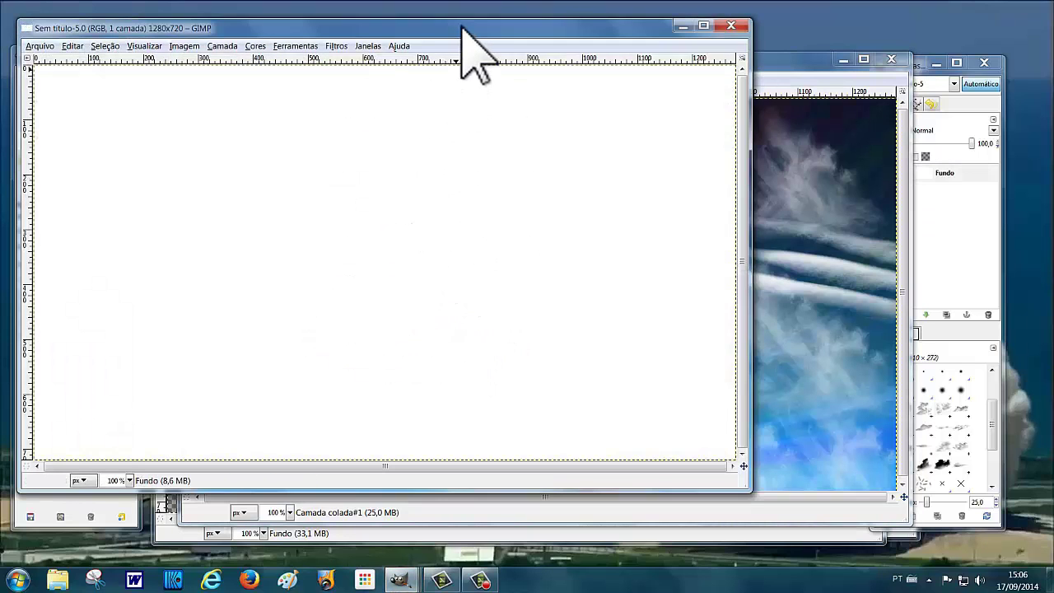
pyautogui.moveTo(459, 28); pyautogui.dragTo(558, 18)
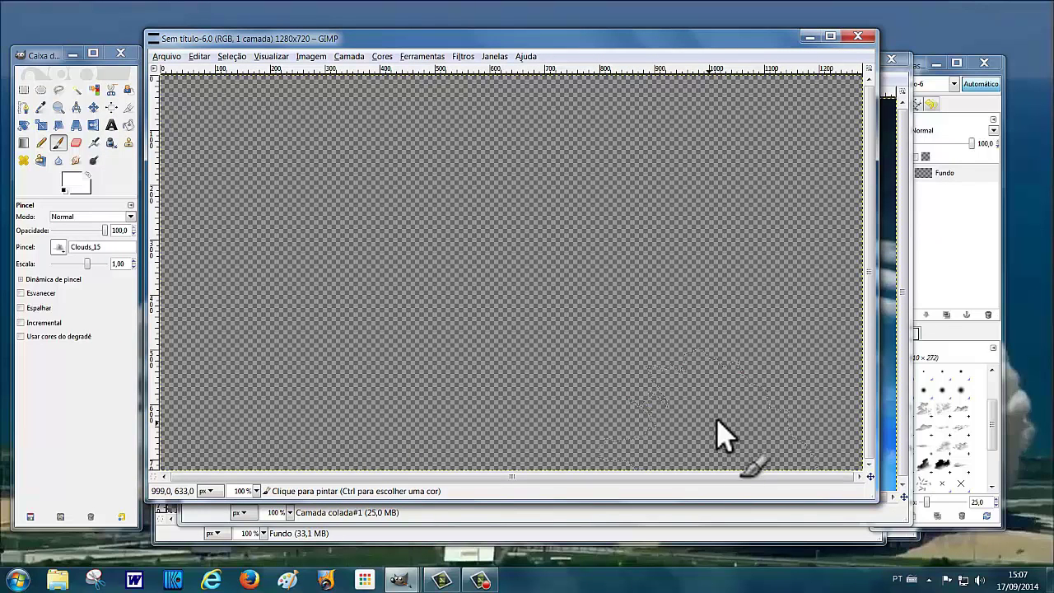
# - Choose the Zelda figure brush for painting on the new transparent image
pyautogui.click(980, 267)
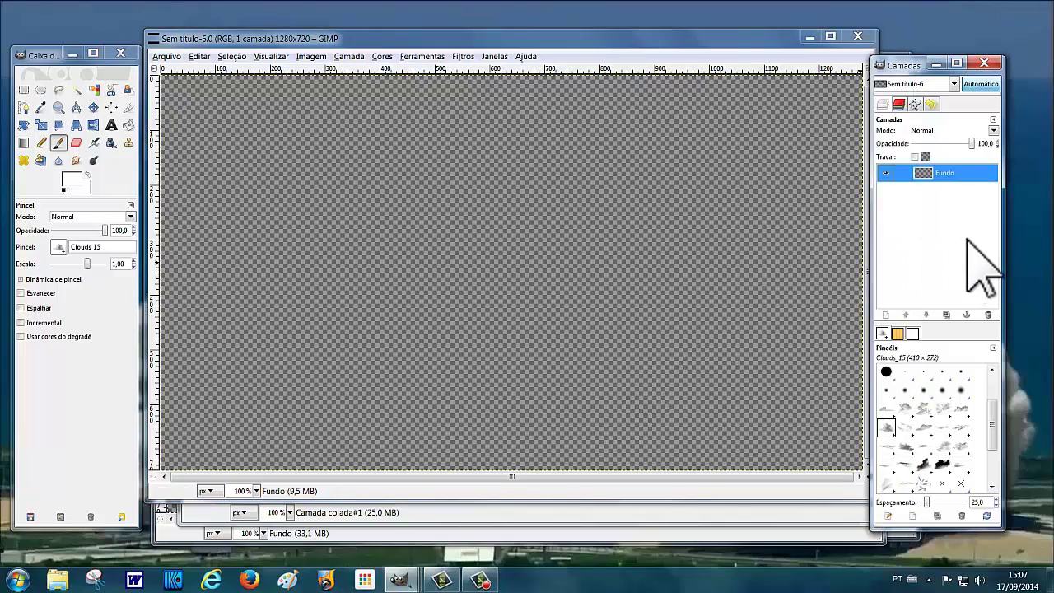
pyautogui.moveTo(992, 434); pyautogui.dragTo(997, 469)
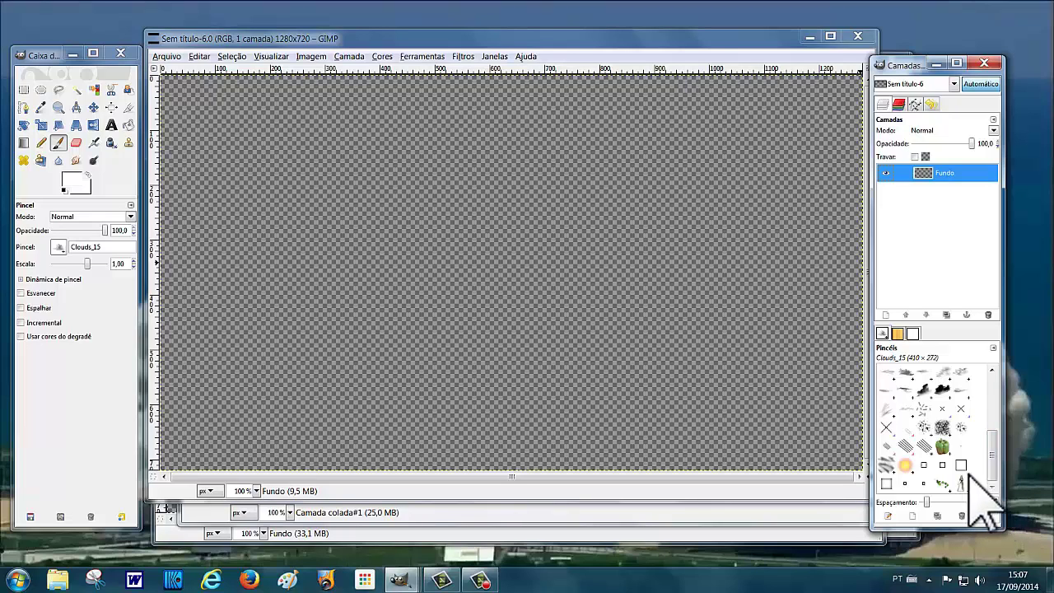
pyautogui.click(961, 483)
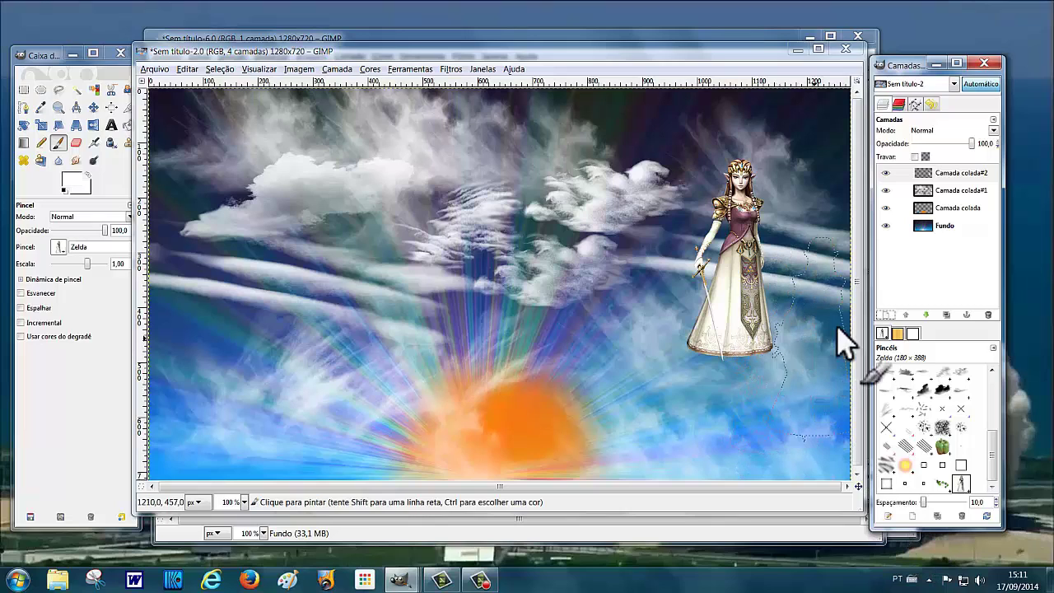
# - Move the Zelda figure's layer one position below the clouds layer and set the clouds layer's opacity to 100
pyautogui.click(955, 175)
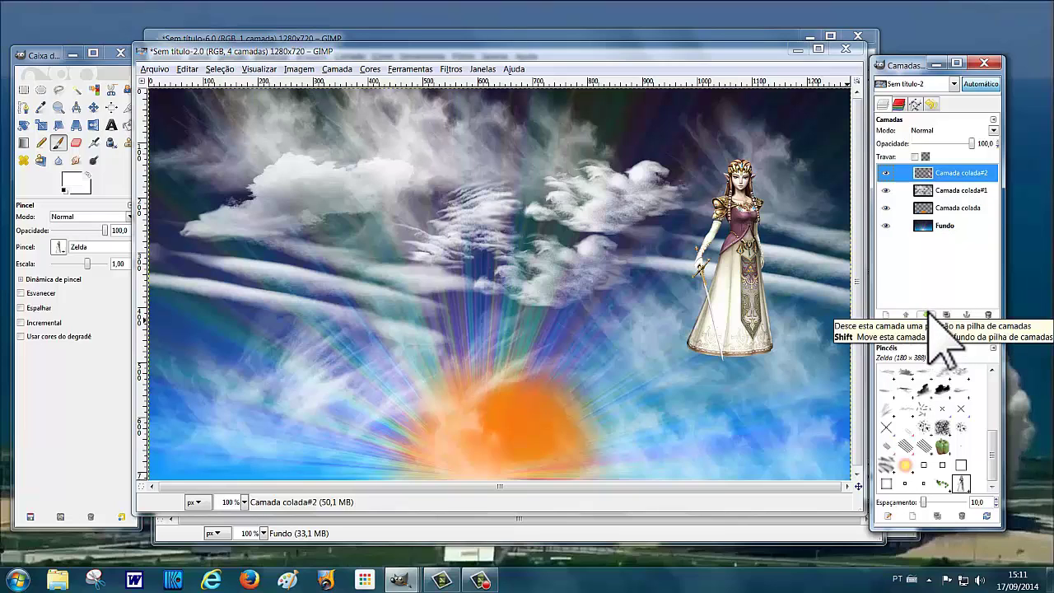
pyautogui.click(926, 315)
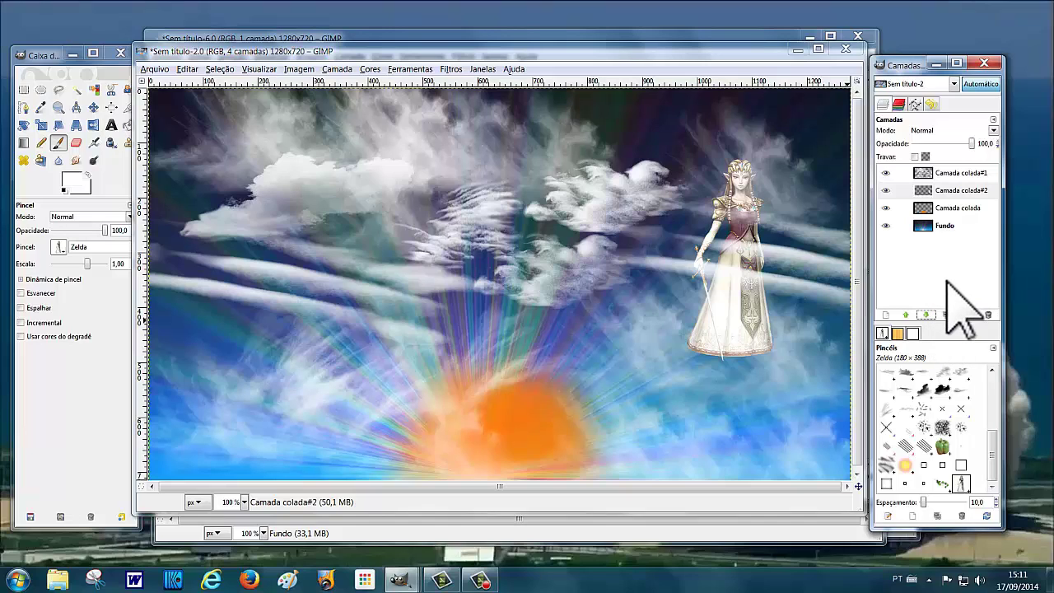
pyautogui.click(944, 174)
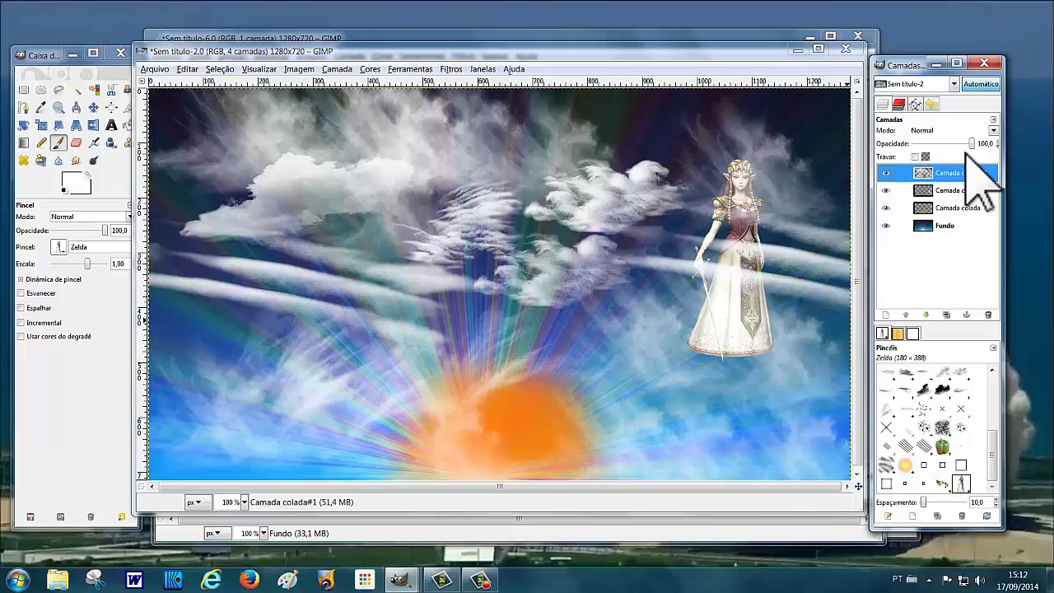
pyautogui.moveTo(972, 140)
pyautogui.mouseDown()
pyautogui.moveTo(955, 144)
pyautogui.moveTo(976, 143)
pyautogui.mouseUp()
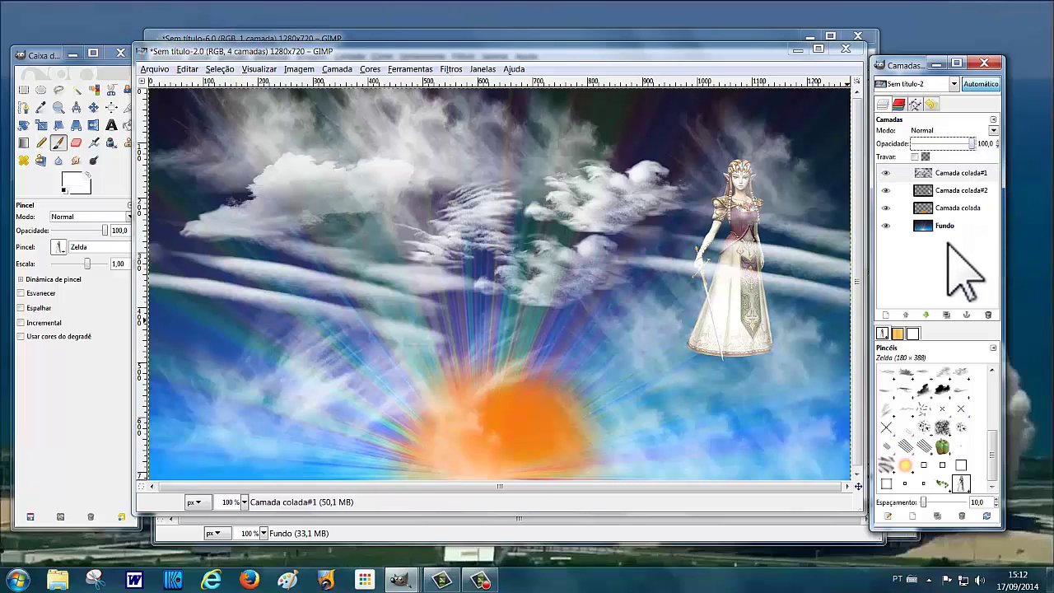
# - Lower the opacity of the Zelda figure's layer to 62.9 so the figure looks translucent, keeping the clouds layer at 100
pyautogui.click(957, 194)
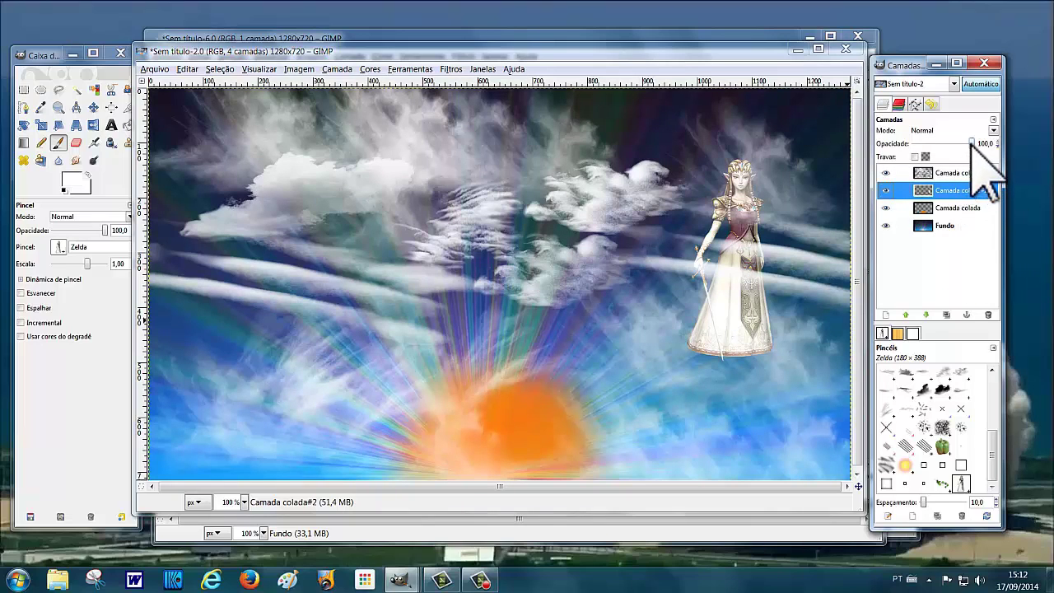
pyautogui.moveTo(965, 141)
pyautogui.mouseDown()
pyautogui.moveTo(940, 146)
pyautogui.moveTo(951, 148)
pyautogui.mouseUp()
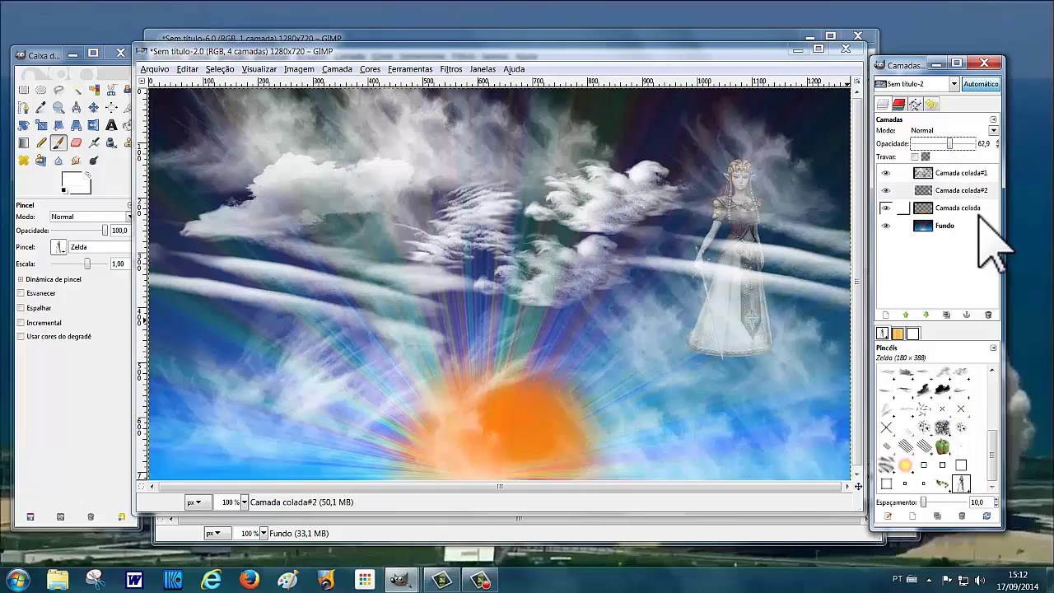
pyautogui.click(961, 173)
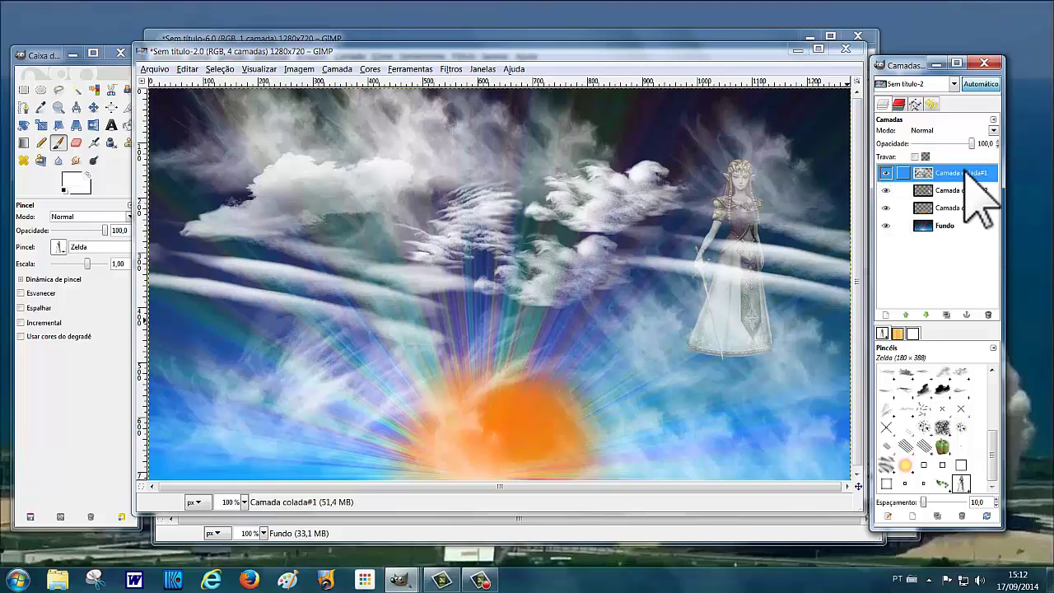
pyautogui.click(974, 142)
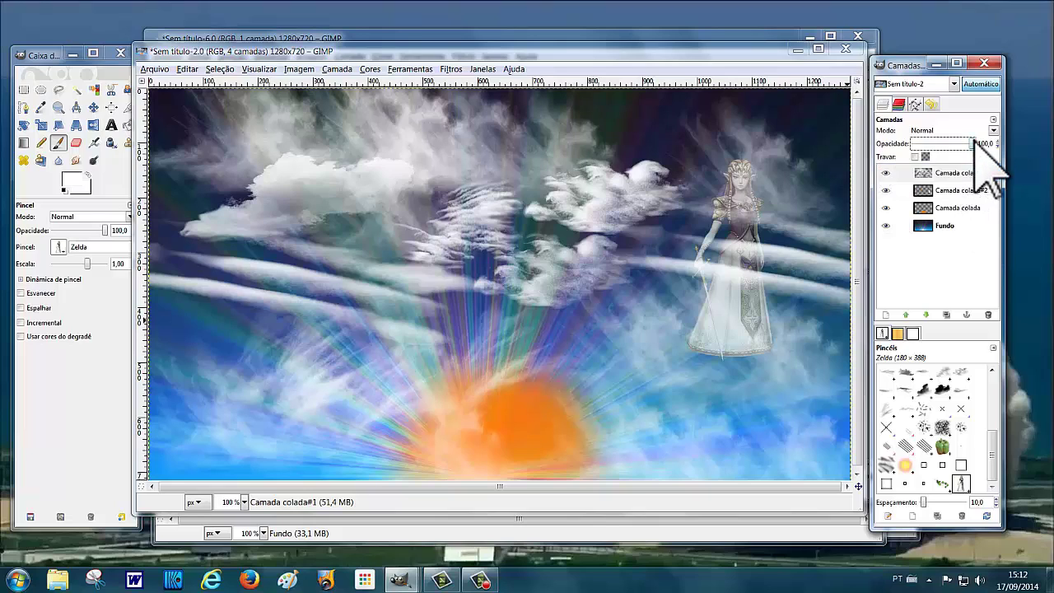
pyautogui.click(951, 192)
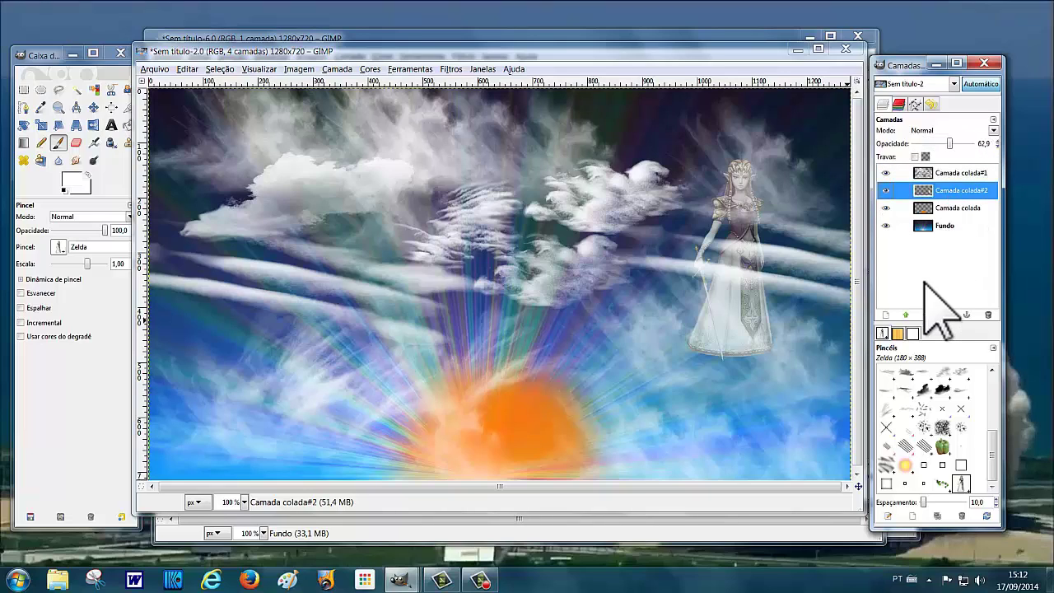
pyautogui.click(956, 192)
# - Merge all visible layers into one, with the final merged layer clipped to the image size
pyautogui.click(299, 71)
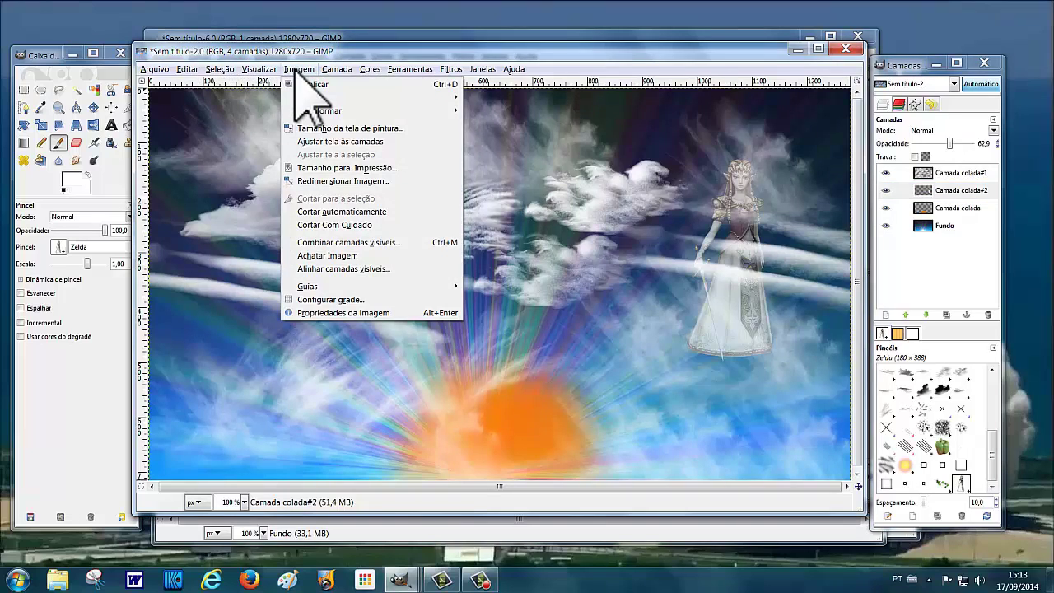
pyautogui.click(348, 243)
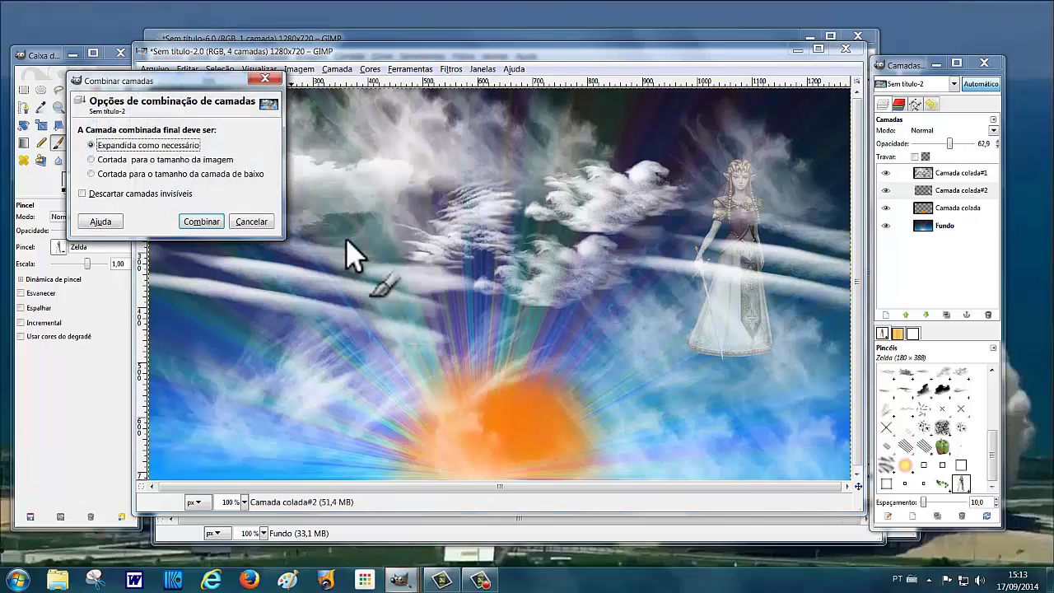
pyautogui.click(92, 159)
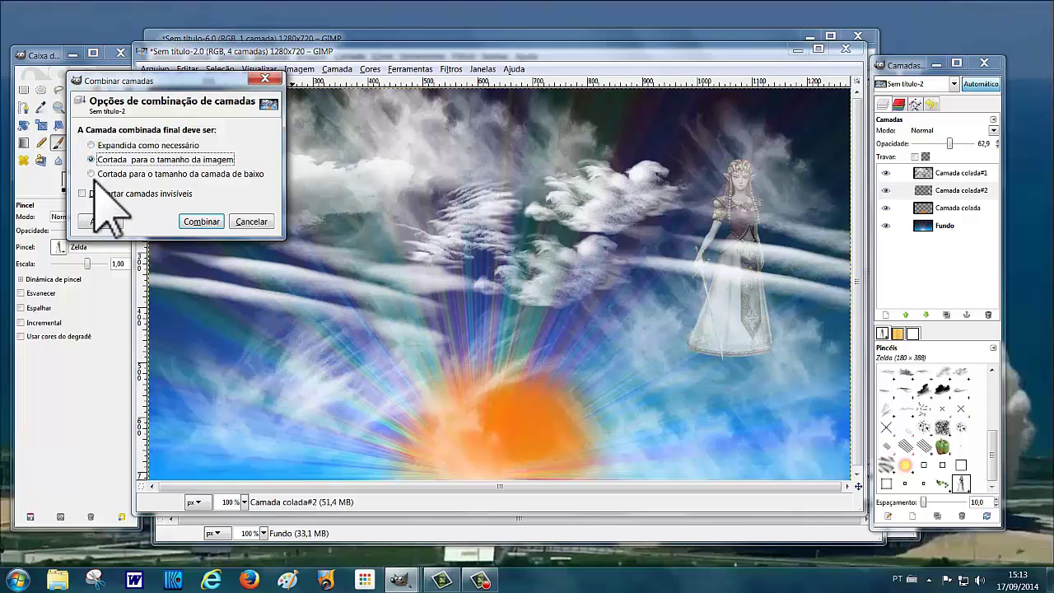
pyautogui.click(199, 220)
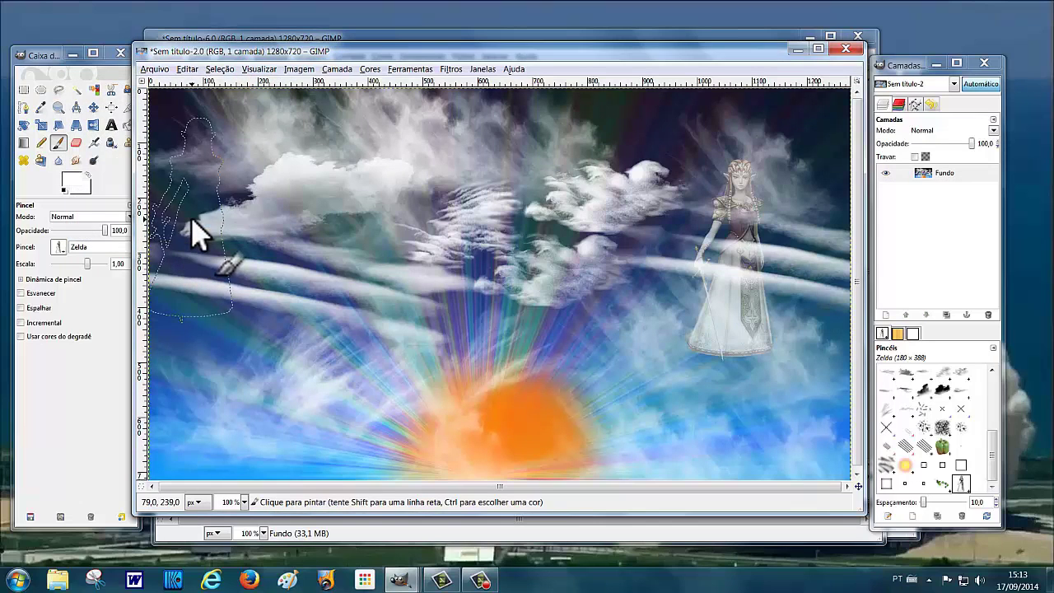